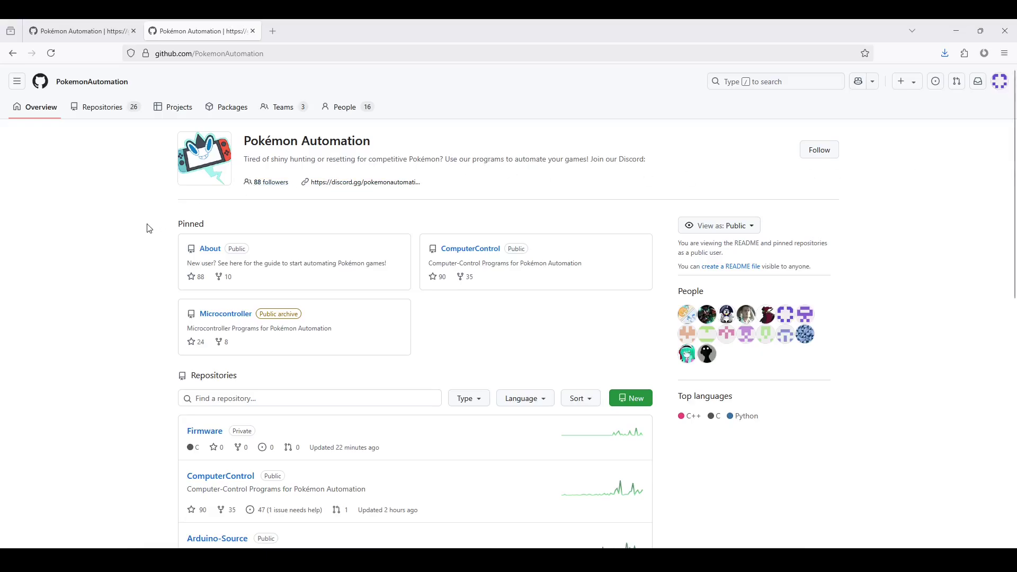
- Download PA-SerialPrograms-0.55.2-20250810.zip from the ComputerControl repository's latest release and save it in the PA install folder
{"action": "left_click", "coordinate": [469, 255]}
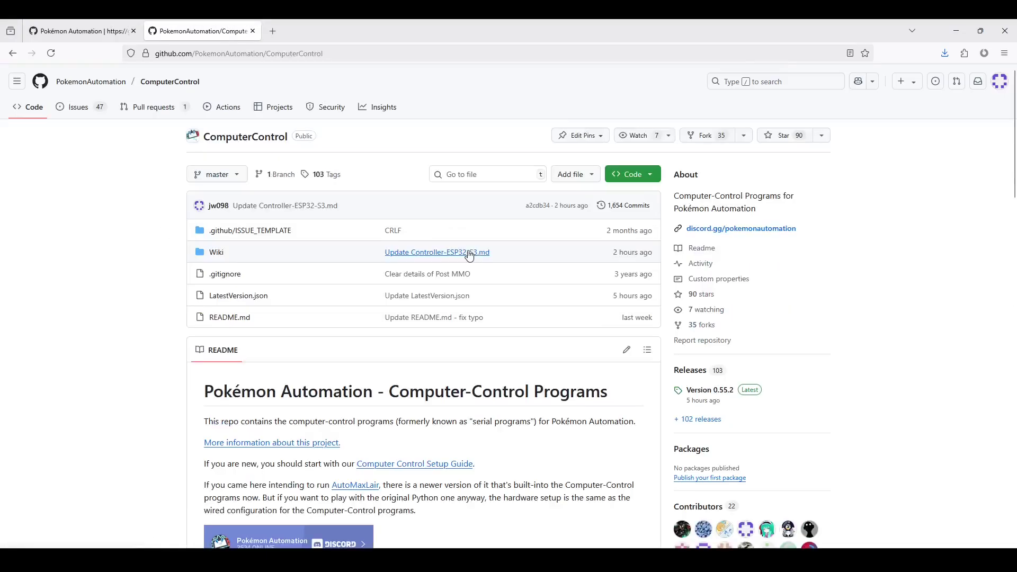
{"action": "left_click", "coordinate": [690, 371]}
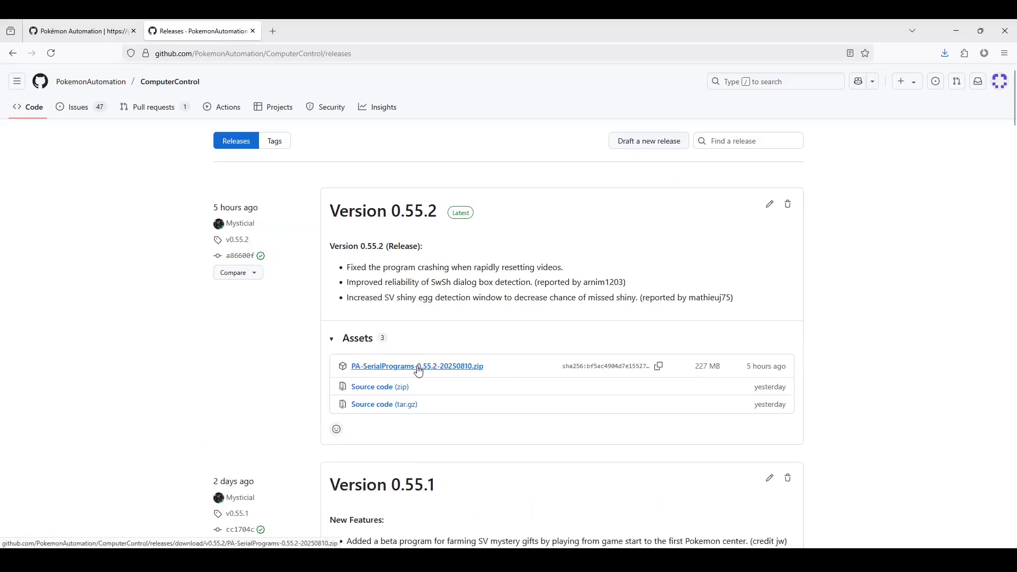
{"action": "left_click", "coordinate": [418, 370]}
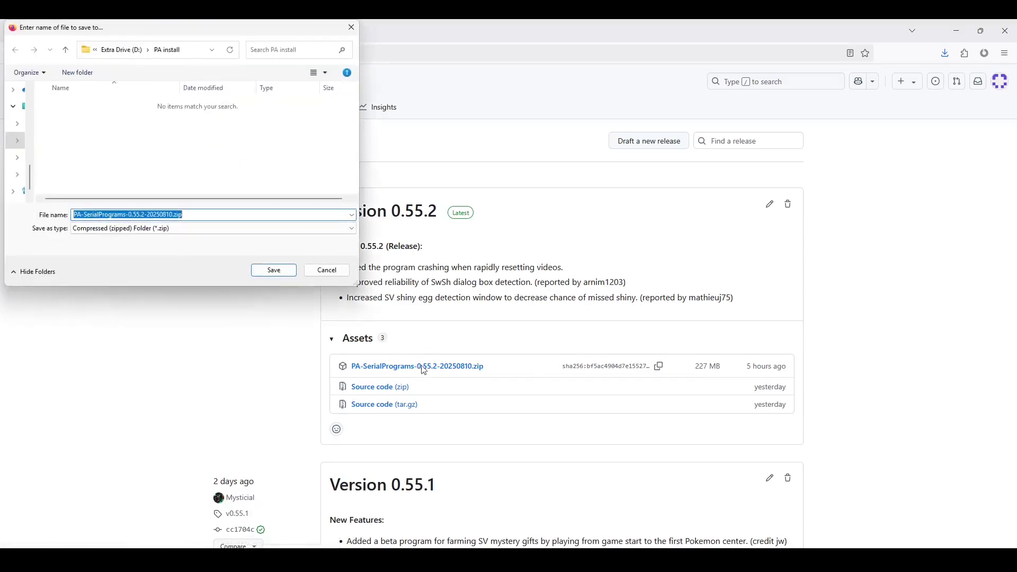
{"action": "left_click", "coordinate": [272, 271]}
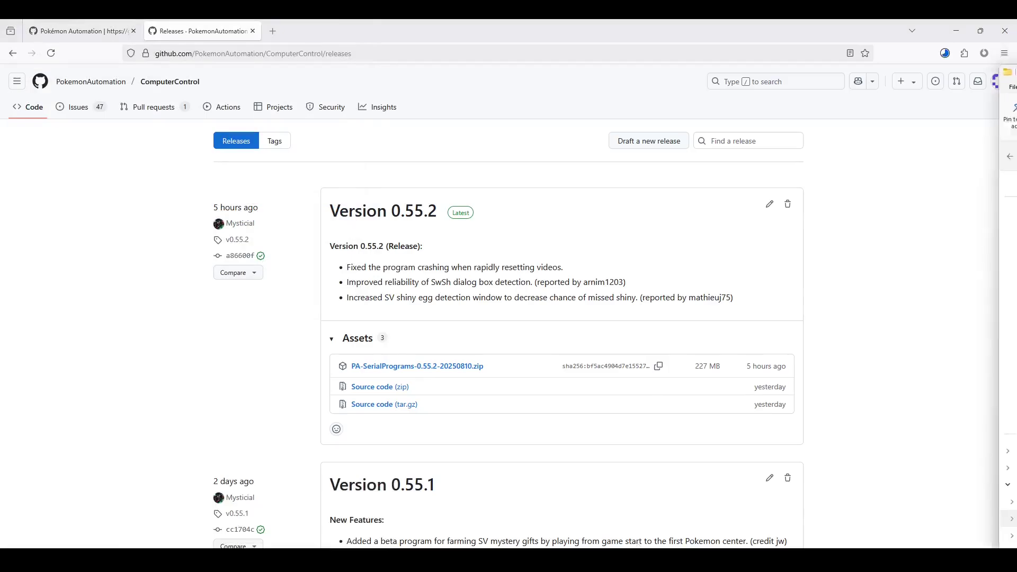
- Extract PA-SerialPrograms-0.55.2-20250810.zip into its own folder inside PA install
{"action": "left_click_drag", "start_coordinate": [626, 140], "coordinate": [596, 96]}
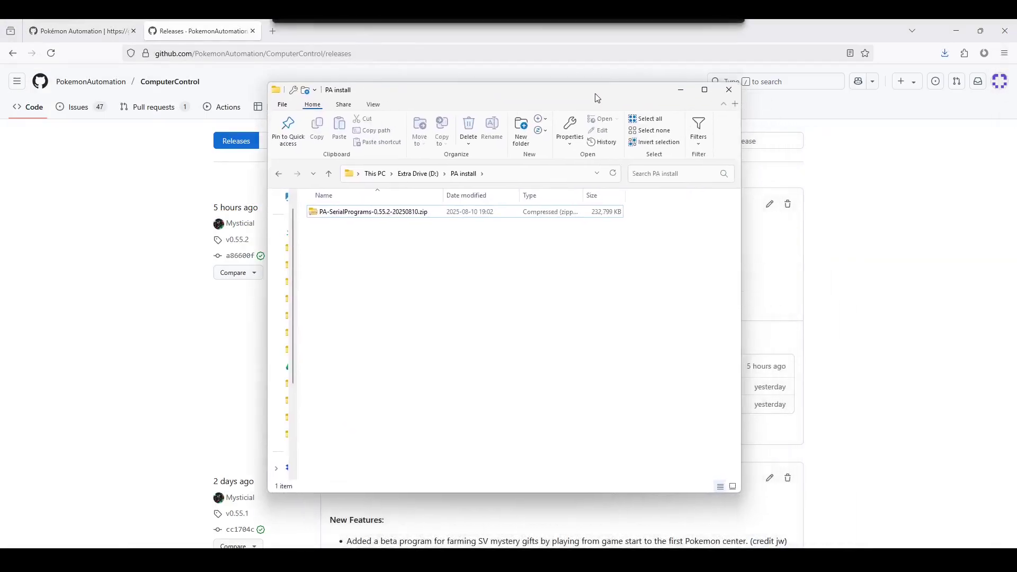
{"action": "left_click", "coordinate": [415, 212]}
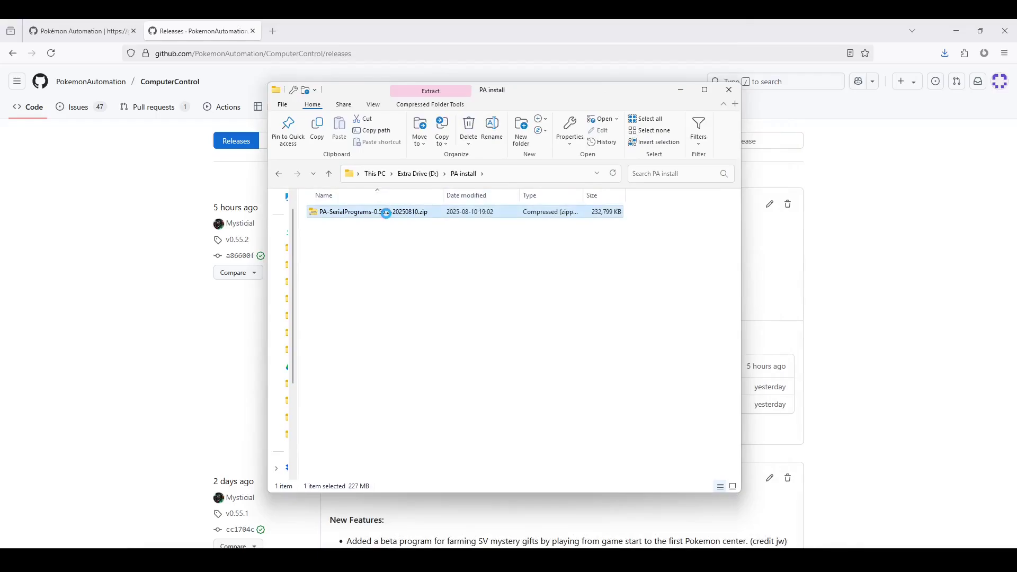
{"action": "right_click", "coordinate": [386, 214]}
{"action": "left_click", "coordinate": [418, 265]}
{"action": "left_click", "coordinate": [601, 390]}
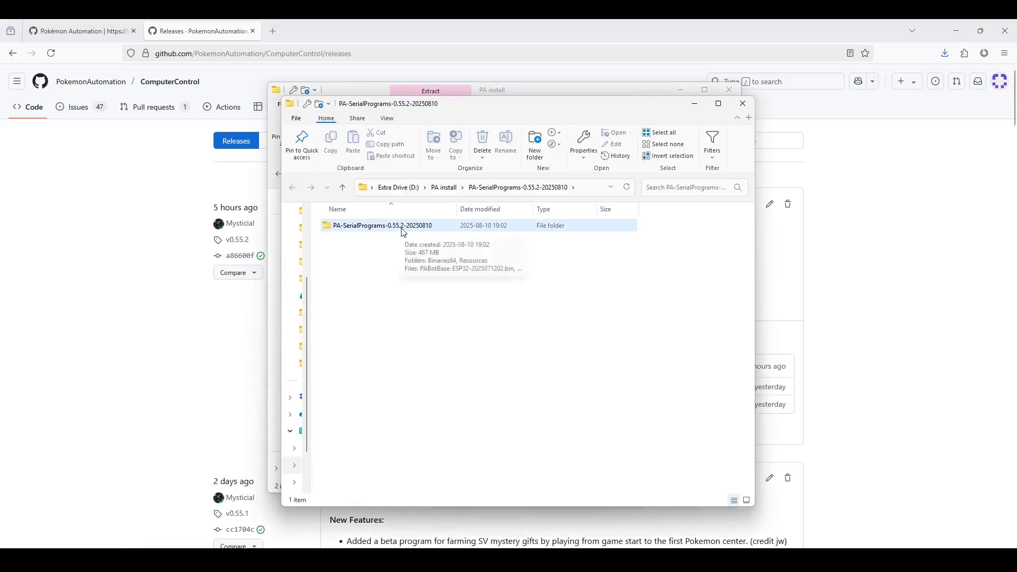
- Run SerialPrograms-Windows.cmd from the inner PA-SerialPrograms-0.55.2-20250810 folder and allow it despite the unknown publisher
{"action": "double_click", "coordinate": [403, 228]}
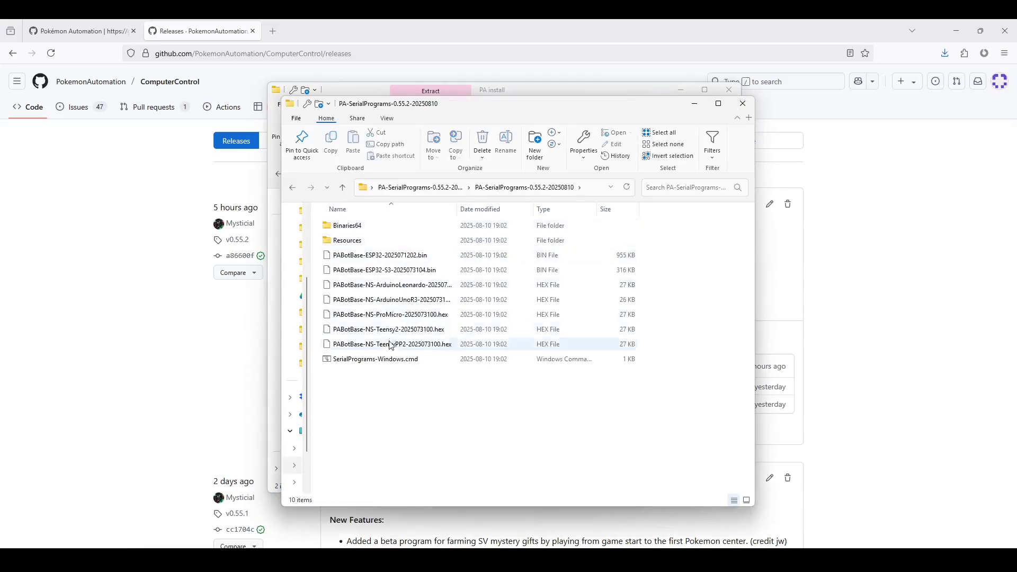
{"action": "double_click", "coordinate": [378, 360]}
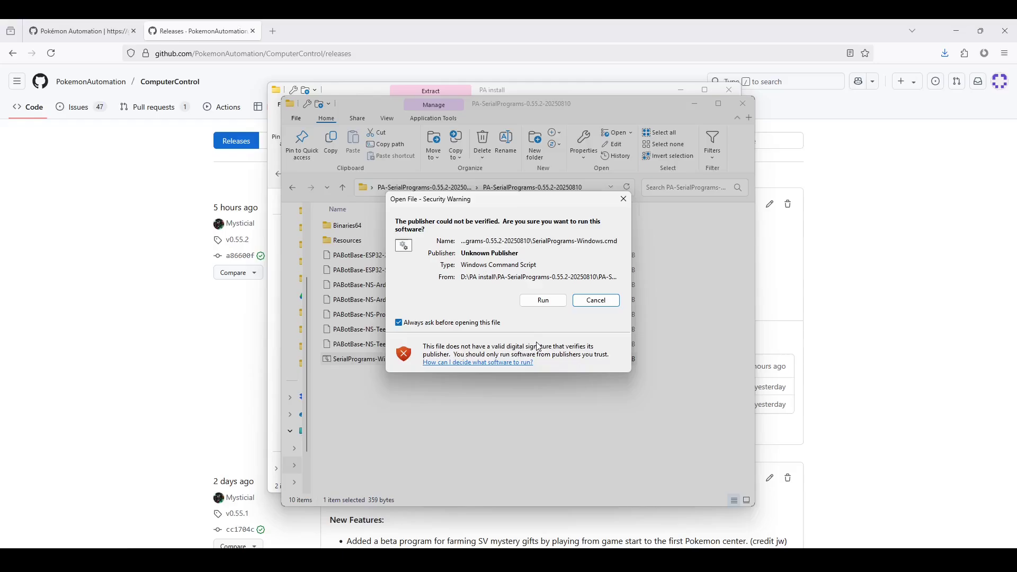
{"action": "left_click", "coordinate": [543, 301]}
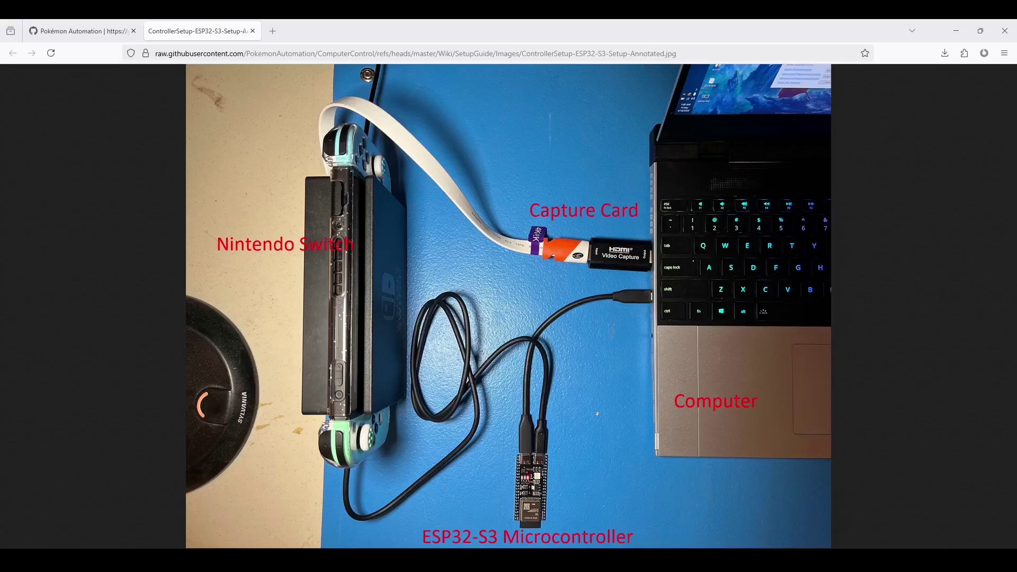
- Switch to Pokémon Automation Computer-Control Programs, open the Nintendo Switch Virtual Console and reset its video devices
{"action": "key", "text": "alt+Tab"}
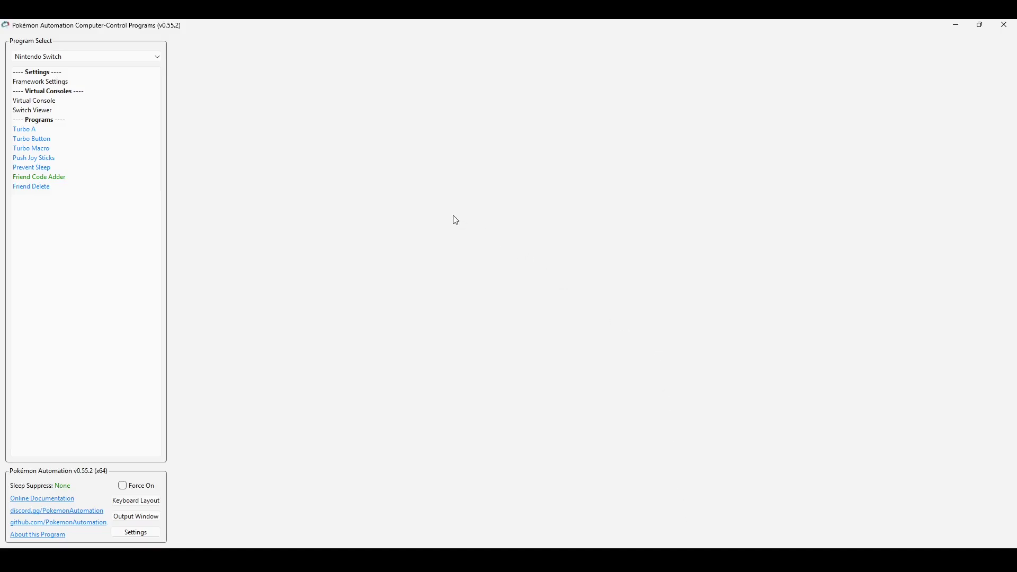
{"action": "left_click", "coordinate": [58, 104]}
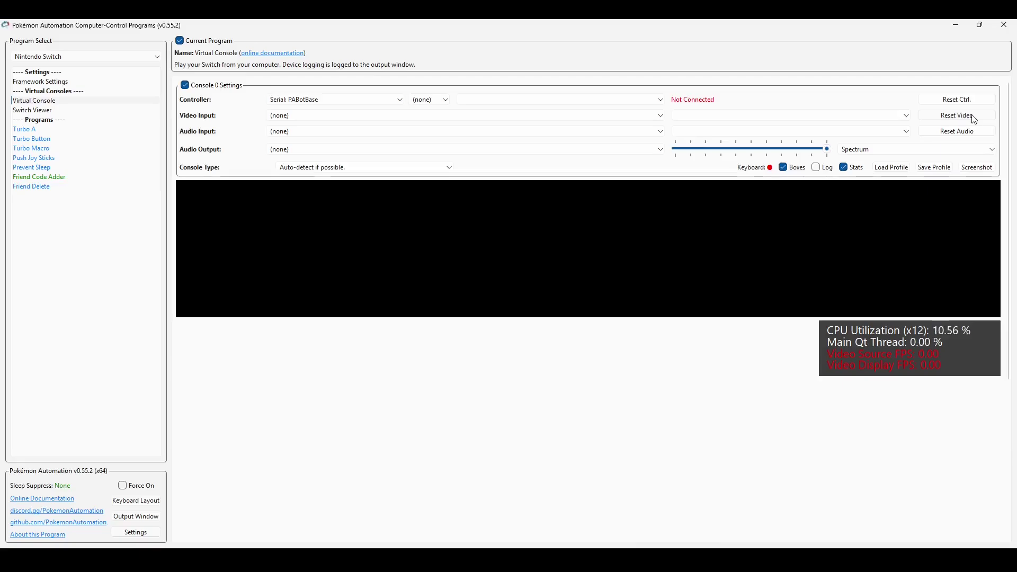
{"action": "left_click", "coordinate": [556, 117]}
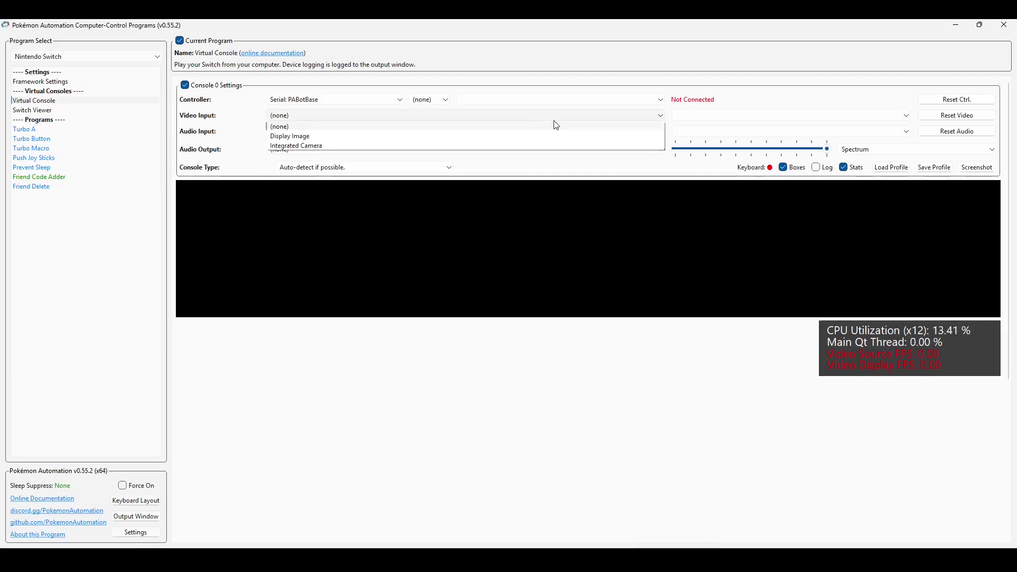
{"action": "left_click", "coordinate": [814, 118]}
{"action": "left_click", "coordinate": [945, 119]}
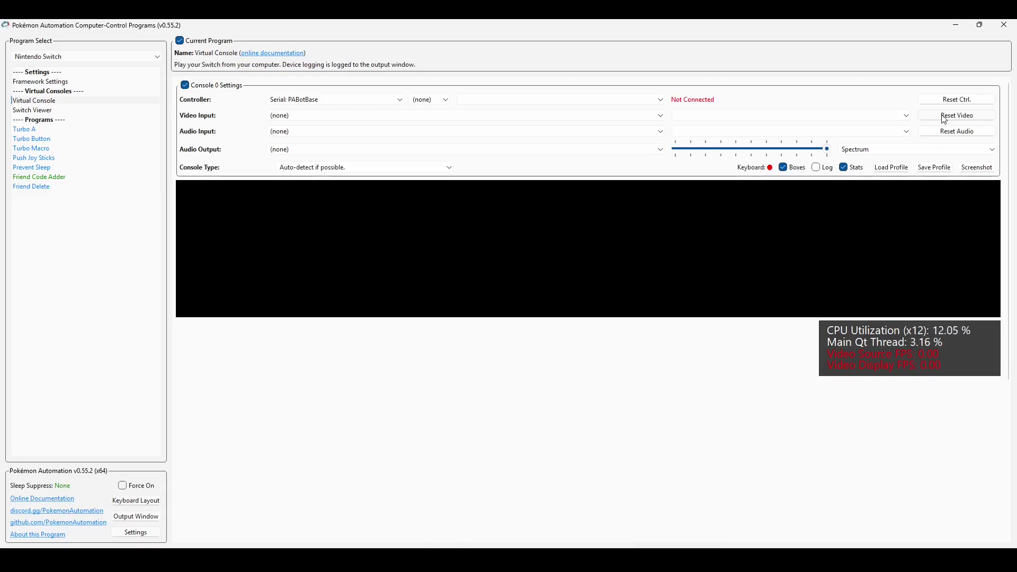
{"action": "left_click", "coordinate": [945, 119]}
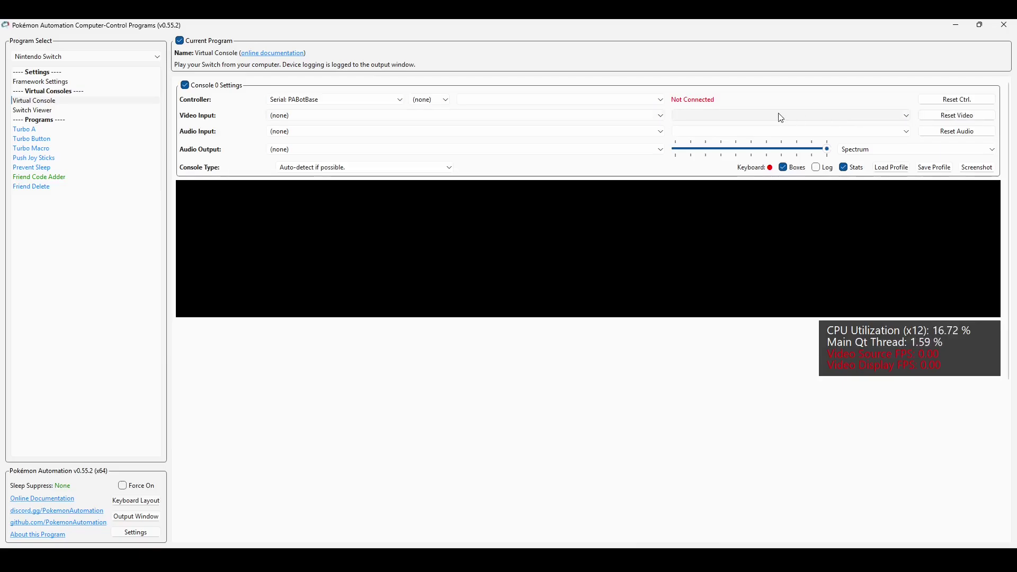
- Refresh the video sources once more and set the console's video input to USB Video
{"action": "left_click", "coordinate": [622, 117]}
{"action": "left_click", "coordinate": [581, 127]}
{"action": "left_click", "coordinate": [949, 116]}
{"action": "left_click", "coordinate": [633, 115]}
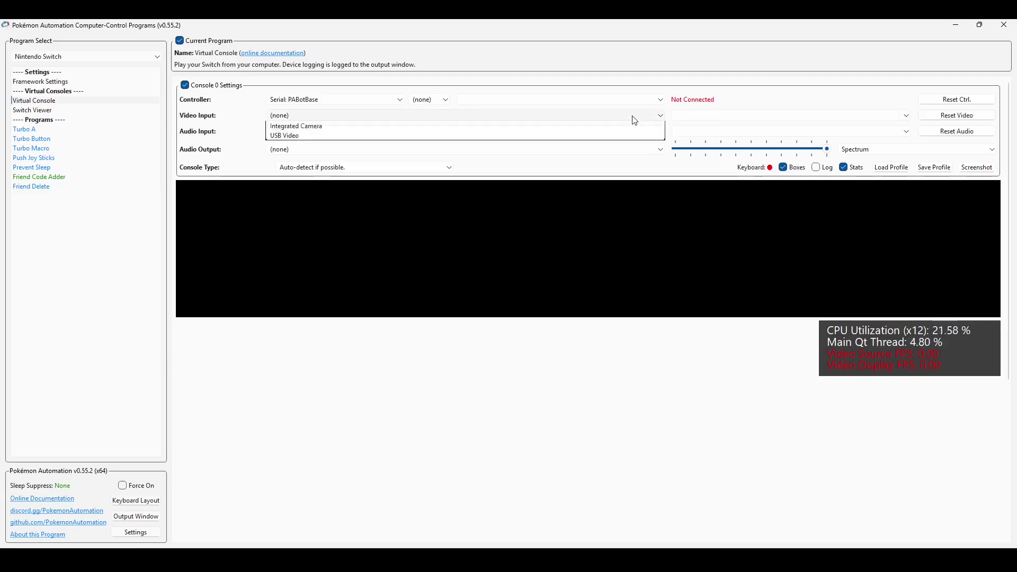
{"action": "left_click", "coordinate": [512, 156]}
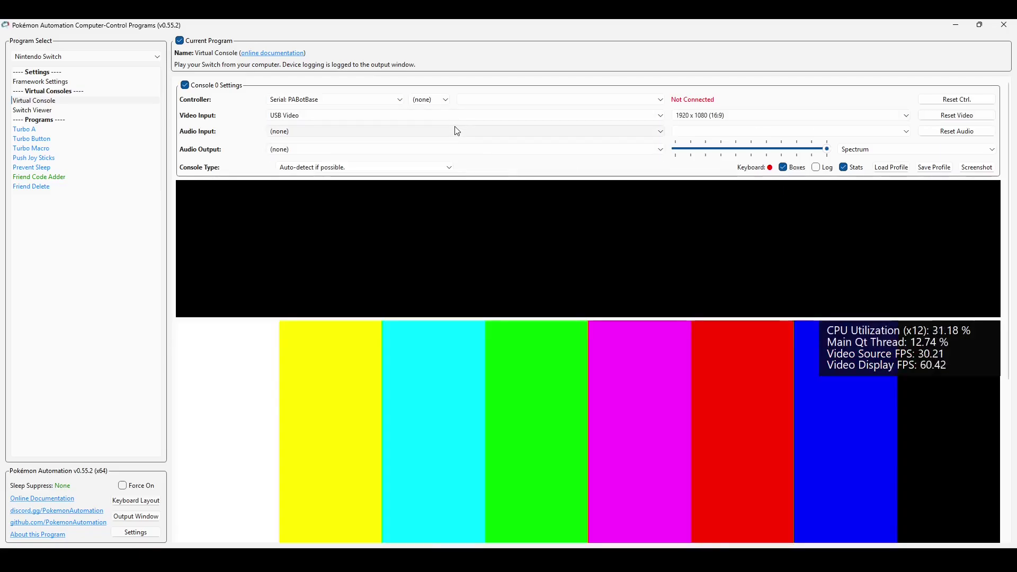
- Check the Switch's video feed and set the audio input to Digital Audio Interface (2- USB Digital Audio)
{"action": "scroll", "coordinate": [504, 277], "scroll_direction": "down", "scroll_amount": 2}
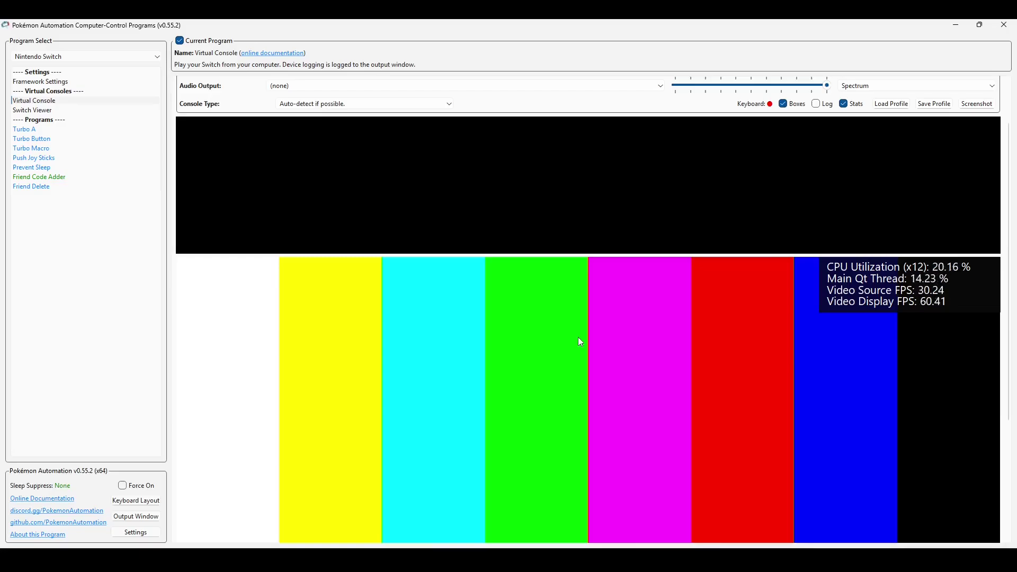
{"action": "scroll", "coordinate": [737, 303], "scroll_direction": "up", "scroll_amount": 3}
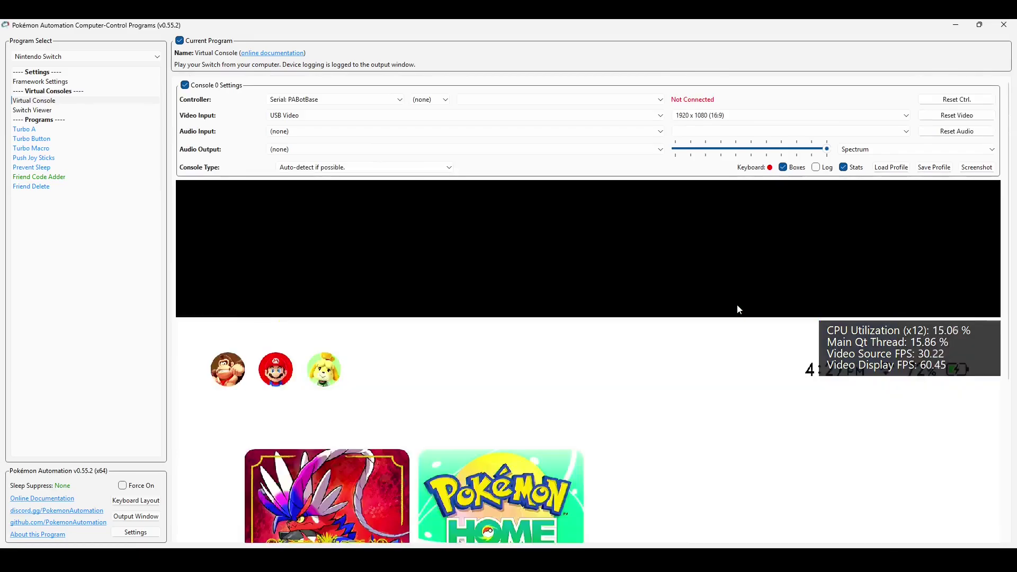
{"action": "scroll", "coordinate": [744, 307], "scroll_direction": "down", "scroll_amount": 3}
{"action": "scroll", "coordinate": [744, 307], "scroll_direction": "down", "scroll_amount": 5}
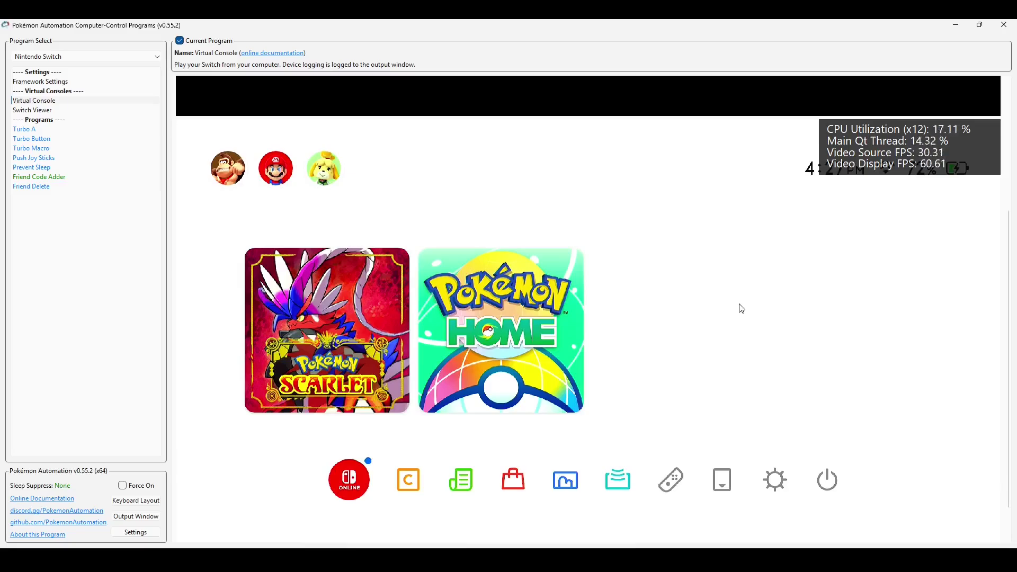
{"action": "scroll", "coordinate": [742, 308], "scroll_direction": "up", "scroll_amount": 6}
{"action": "scroll", "coordinate": [741, 307], "scroll_direction": "up", "scroll_amount": 1}
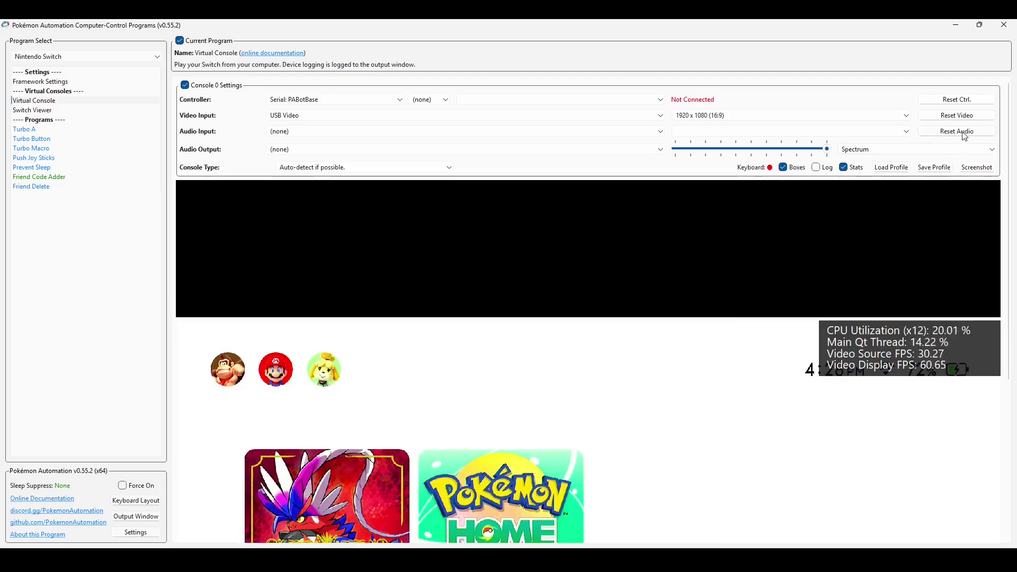
{"action": "left_click", "coordinate": [448, 131]}
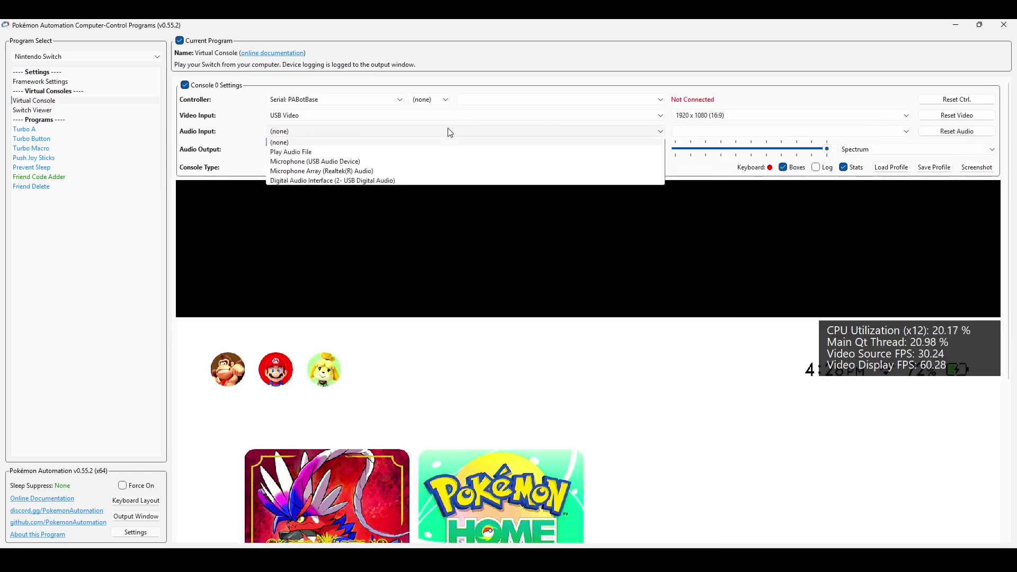
{"action": "left_click", "coordinate": [405, 180]}
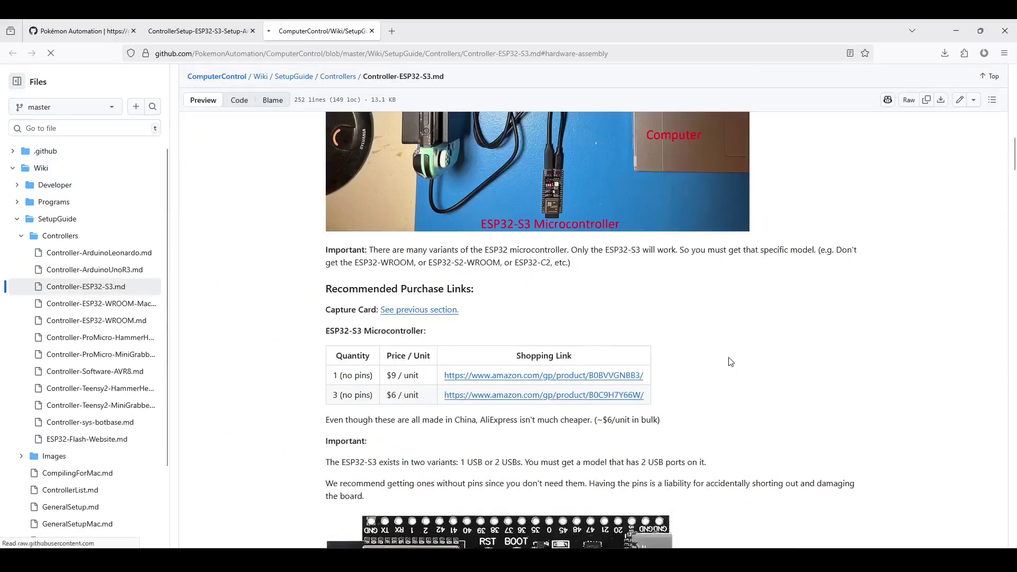
- Switch to the browser and review the ESP32-S3 guide's USB port labels and the annotated setup photo
{"action": "scroll", "coordinate": [582, 370], "scroll_direction": "down", "scroll_amount": 3}
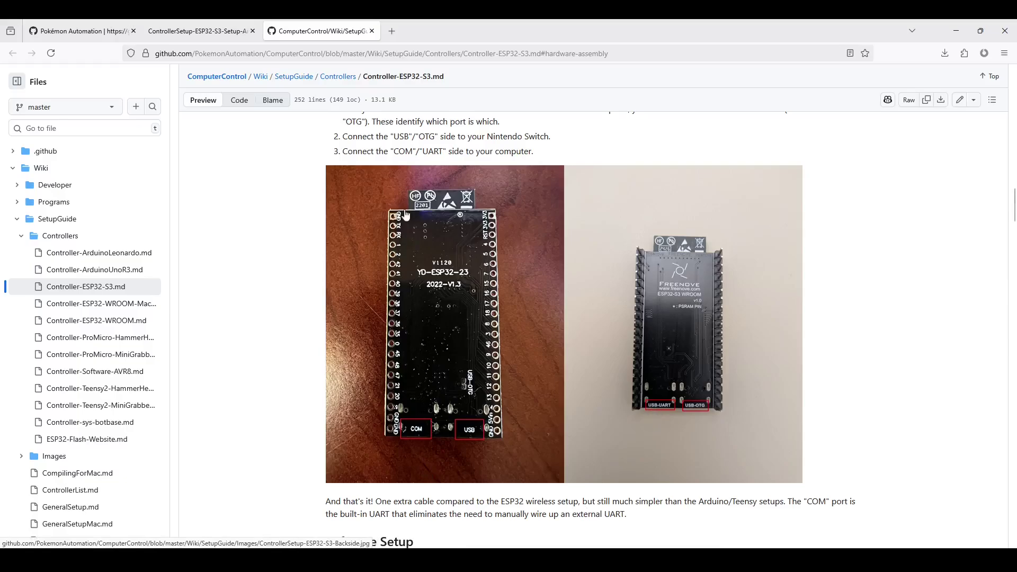
{"action": "left_click", "coordinate": [196, 31]}
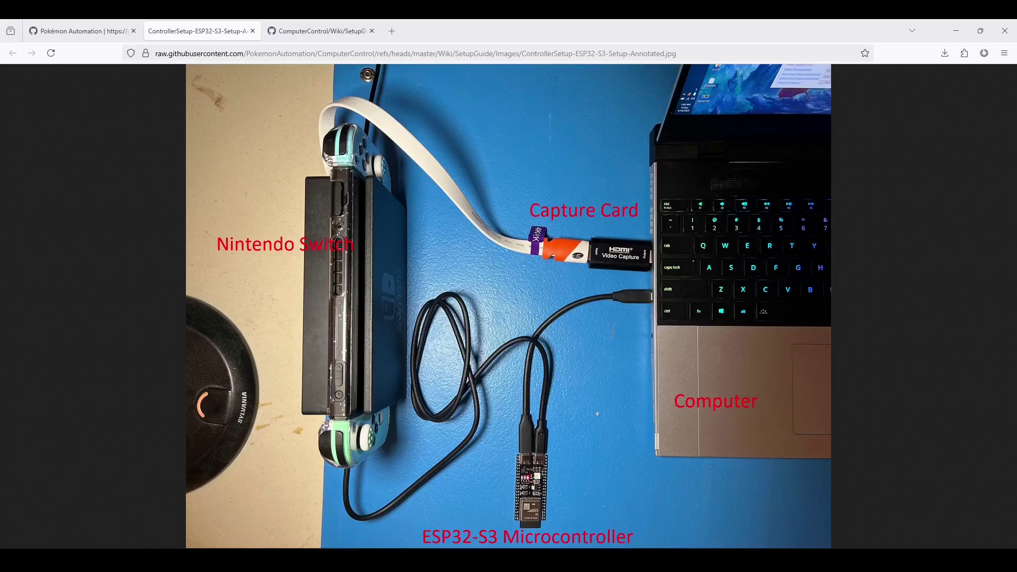
- Open Device Manager to check whether the ESP32-S3 board is listed as a serial device
{"action": "right_click", "coordinate": [69, 566]}
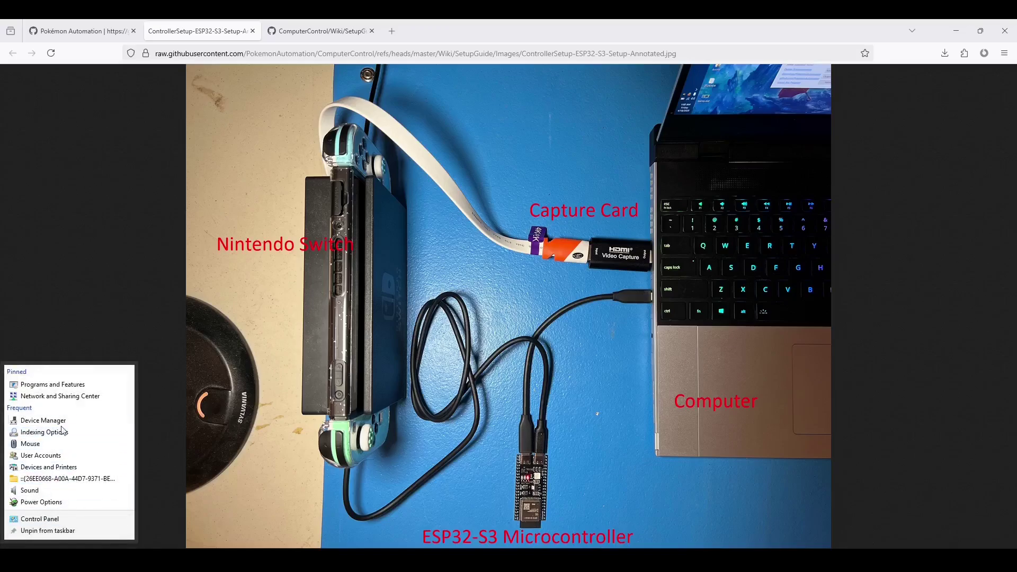
{"action": "left_click", "coordinate": [64, 426]}
{"action": "double_click", "coordinate": [101, 215]}
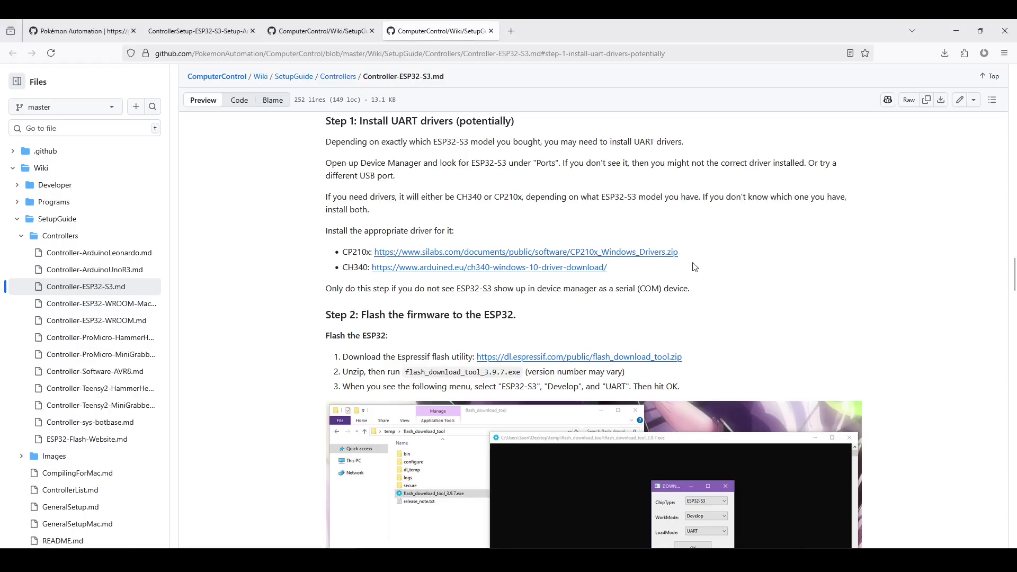
- Download CP210x_Windows_Drivers.zip from the guide's driver link into the PA install folder and extract it there
{"action": "left_click", "coordinate": [629, 254]}
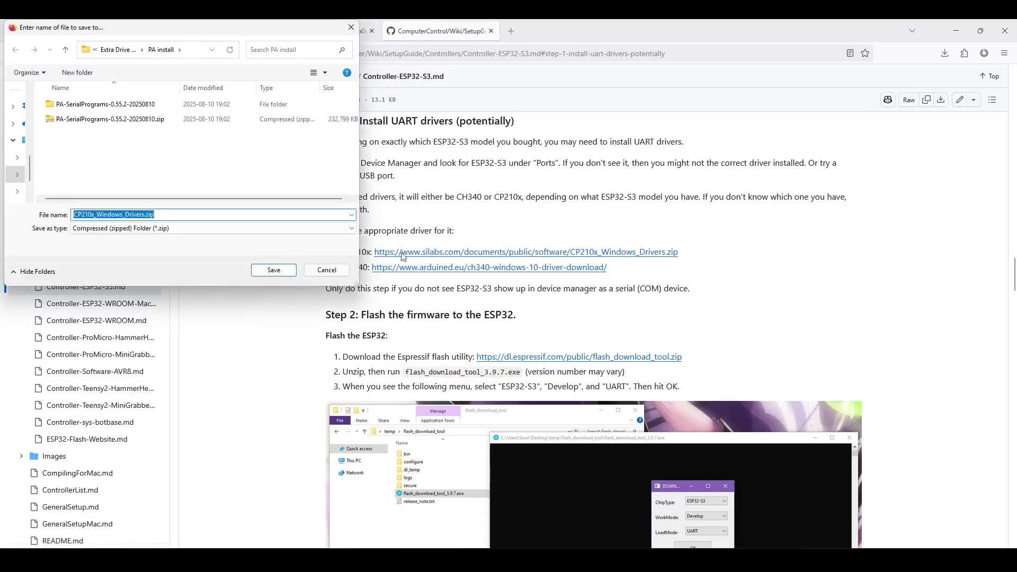
{"action": "left_click", "coordinate": [283, 271]}
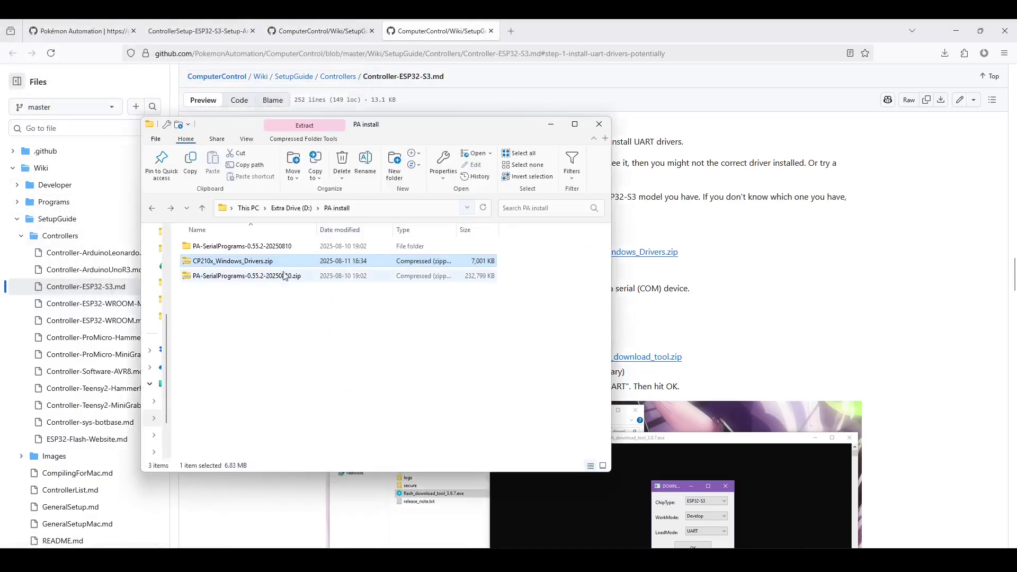
{"action": "right_click", "coordinate": [249, 263]}
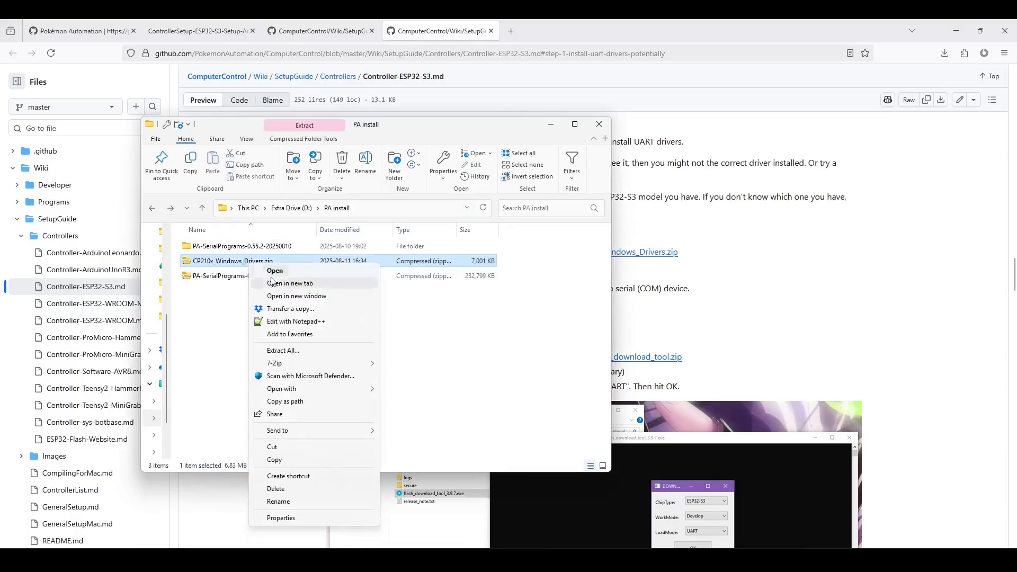
{"action": "left_click", "coordinate": [283, 350]}
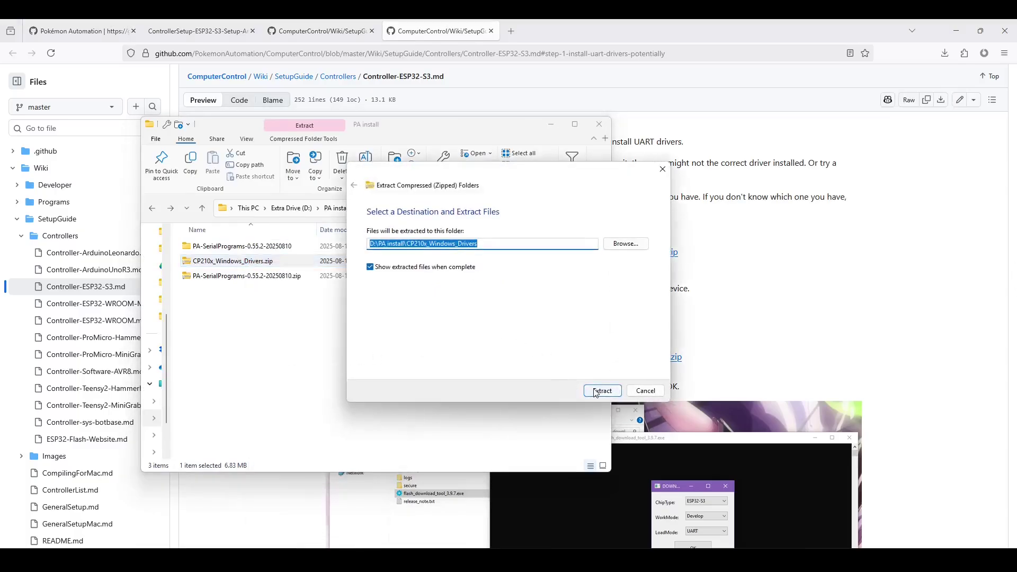
{"action": "left_click", "coordinate": [596, 391]}
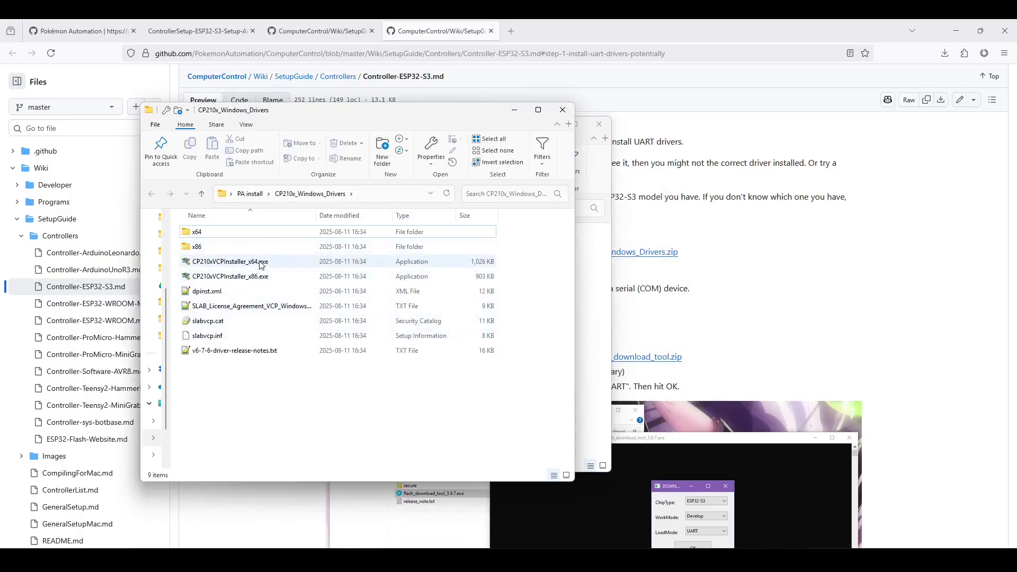
- Install the CP210x USB to UART Bridge driver with CP210xVCPInstaller_x64.exe, accepting the license agreement
{"action": "double_click", "coordinate": [258, 263]}
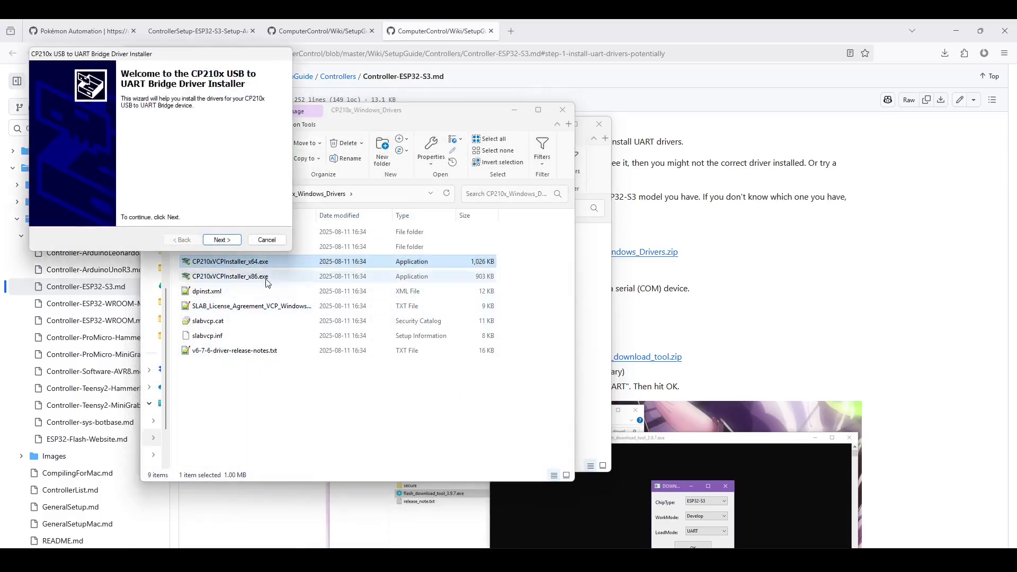
{"action": "left_click", "coordinate": [224, 241]}
{"action": "left_click", "coordinate": [124, 201]}
{"action": "left_click", "coordinate": [220, 241]}
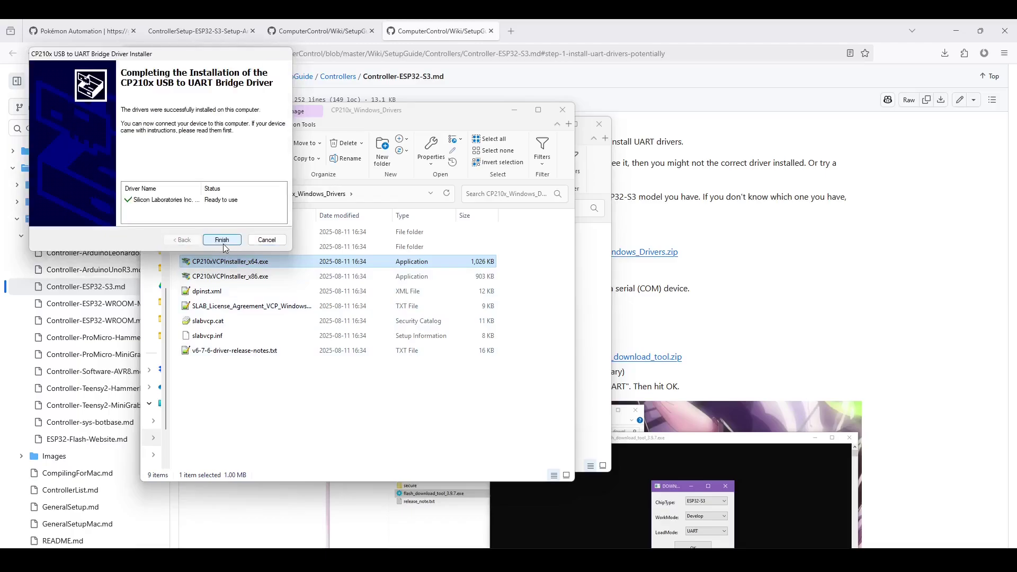
{"action": "left_click", "coordinate": [222, 241]}
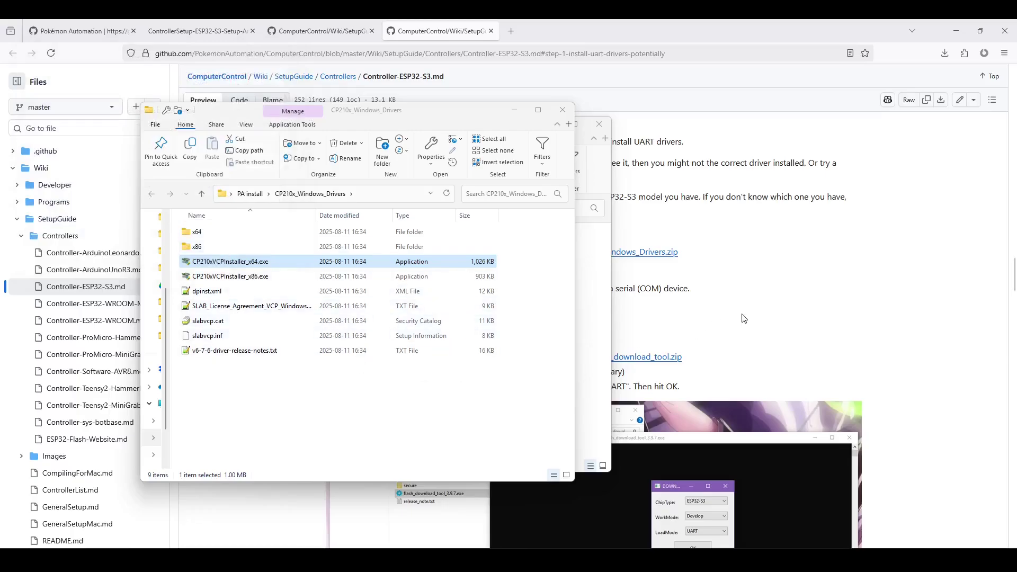
- Download CH341SER.zip from the guide's CH340 driver page into the PA install folder and extract it there
{"action": "left_click", "coordinate": [776, 309]}
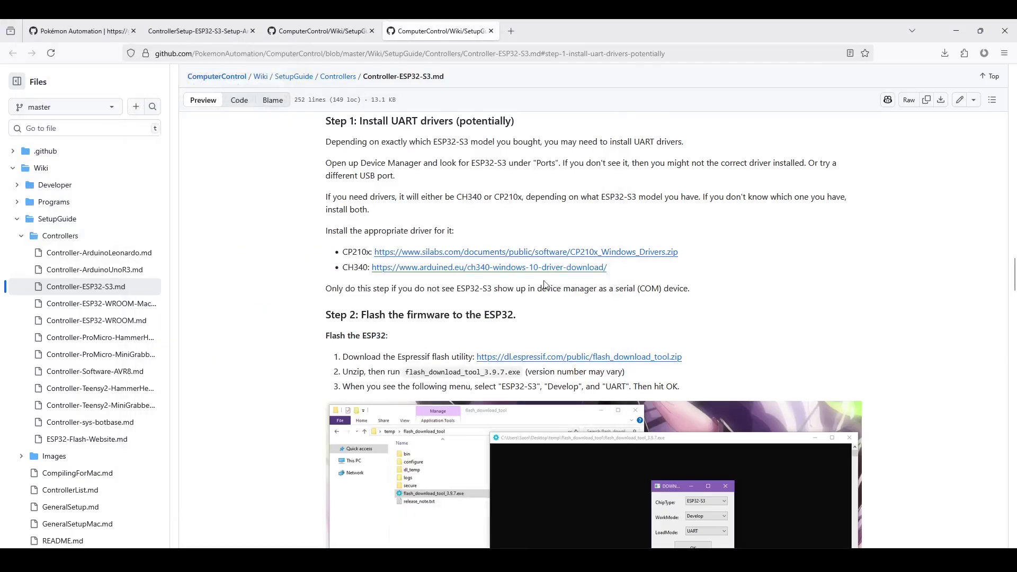
{"action": "left_click", "coordinate": [486, 271]}
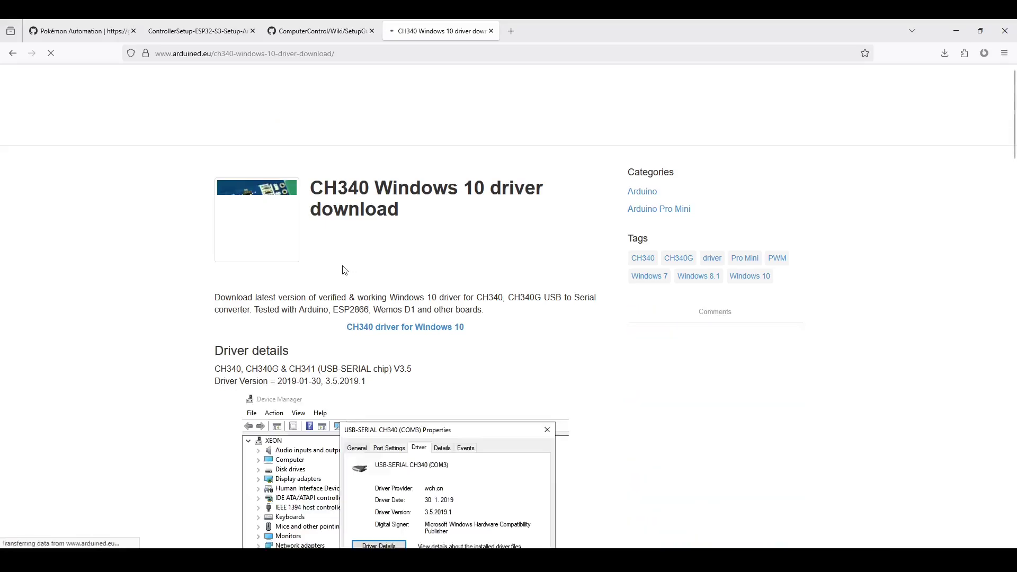
{"action": "left_click", "coordinate": [403, 328]}
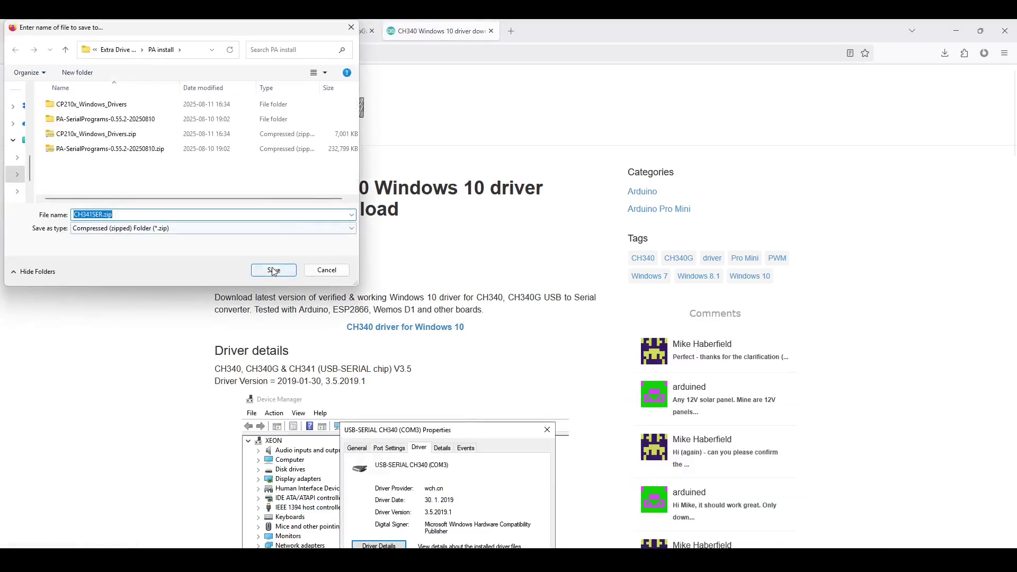
{"action": "left_click", "coordinate": [274, 272]}
{"action": "right_click", "coordinate": [207, 281]}
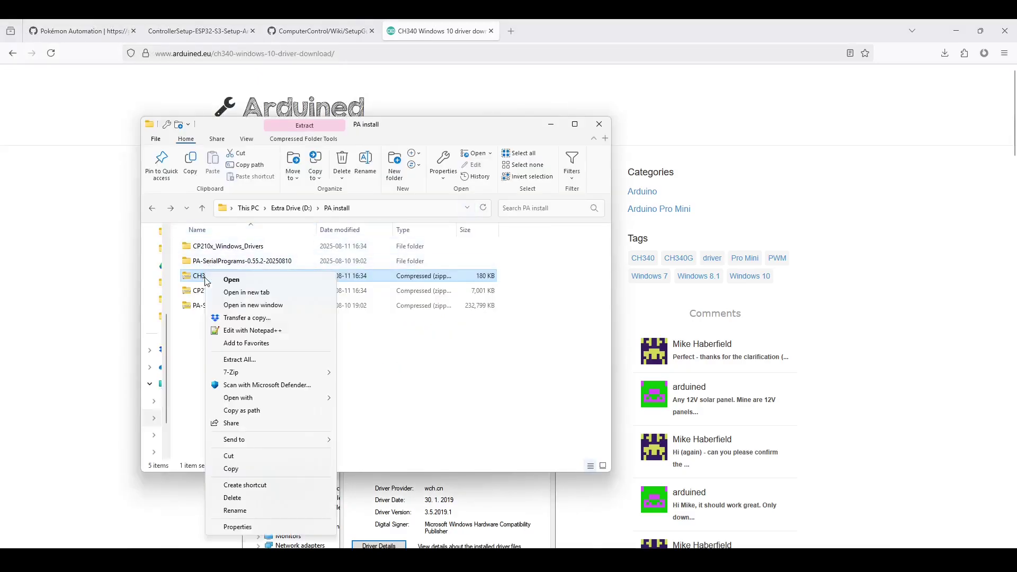
{"action": "left_click", "coordinate": [265, 360]}
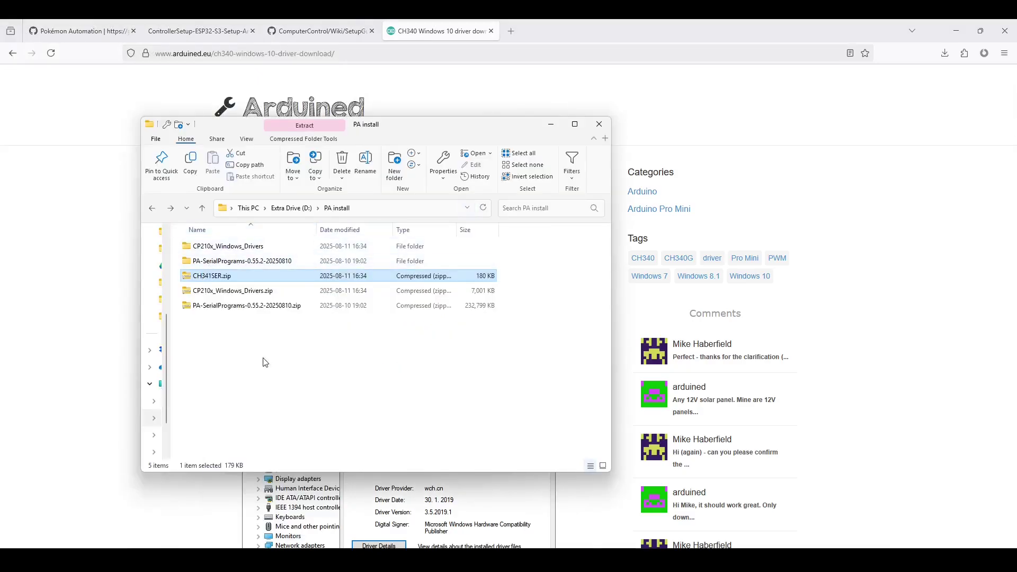
{"action": "left_click", "coordinate": [605, 393]}
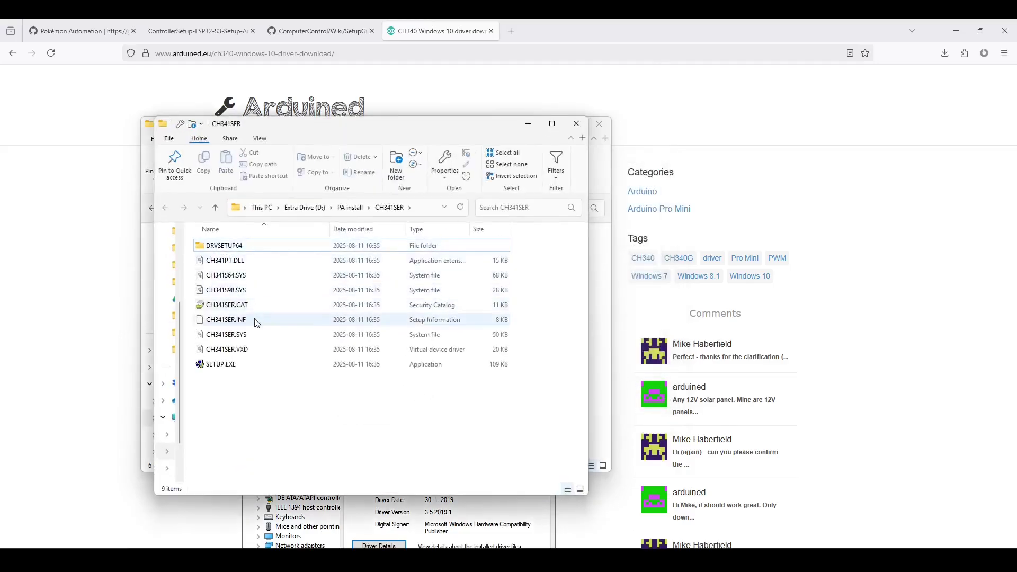
- Install the CH341SER.INF driver with SETUP.EXE from the extracted CH341SER folder, and close the installer and folder windows
{"action": "left_click", "coordinate": [230, 364]}
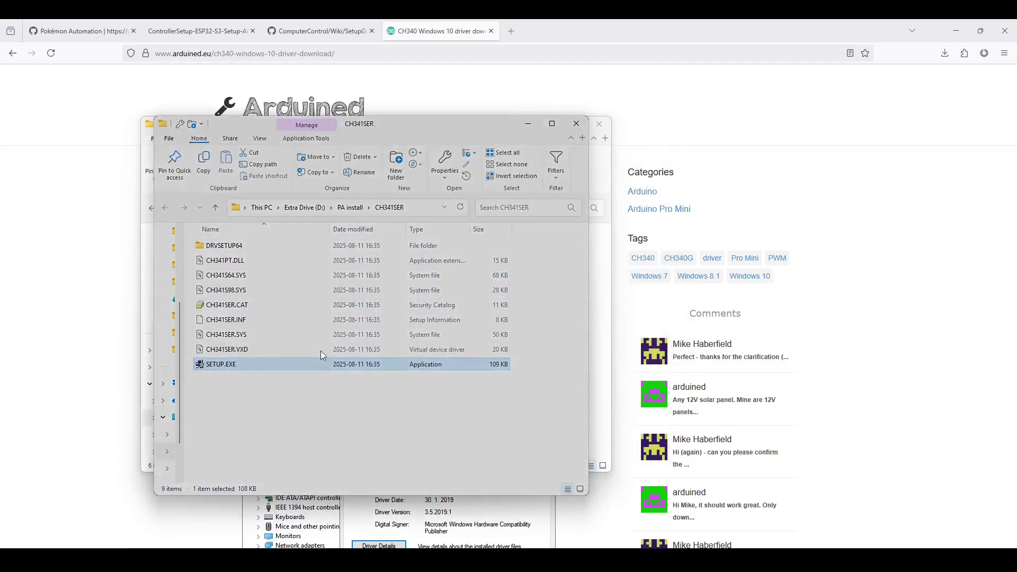
{"action": "double_click", "coordinate": [476, 364]}
{"action": "left_click", "coordinate": [438, 279]}
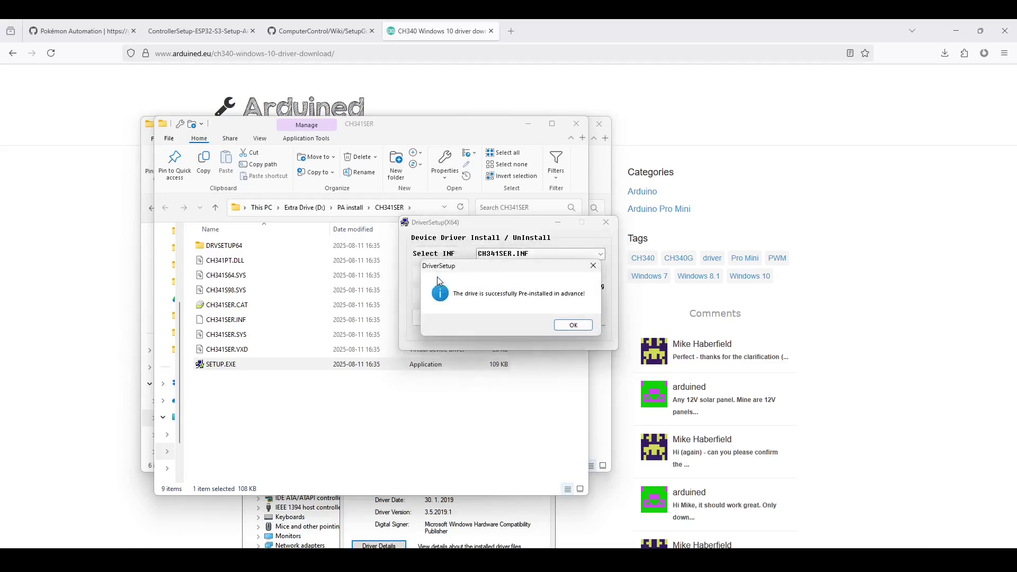
{"action": "left_click", "coordinate": [573, 324]}
{"action": "left_click", "coordinate": [605, 221]}
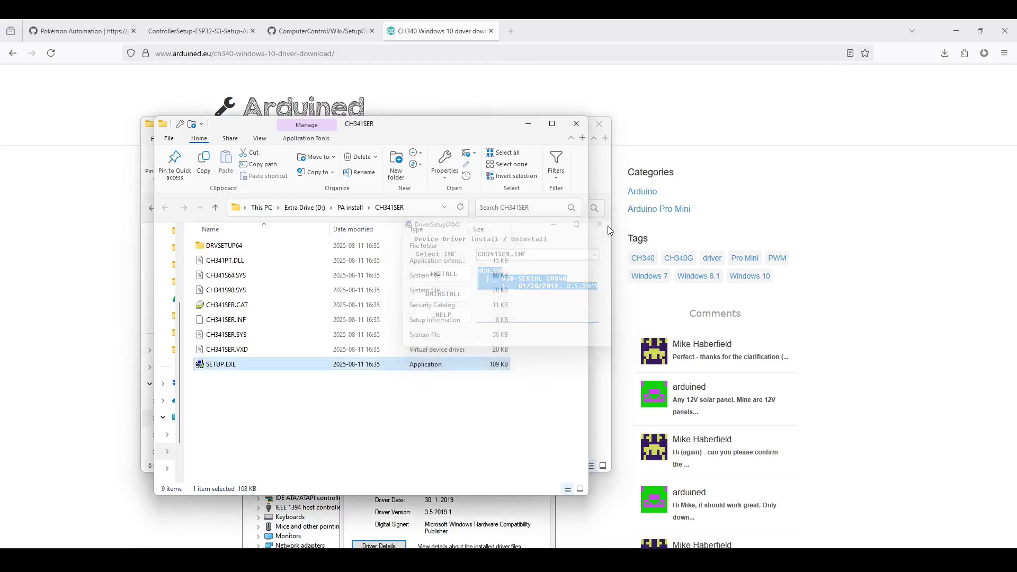
{"action": "left_click", "coordinate": [583, 128]}
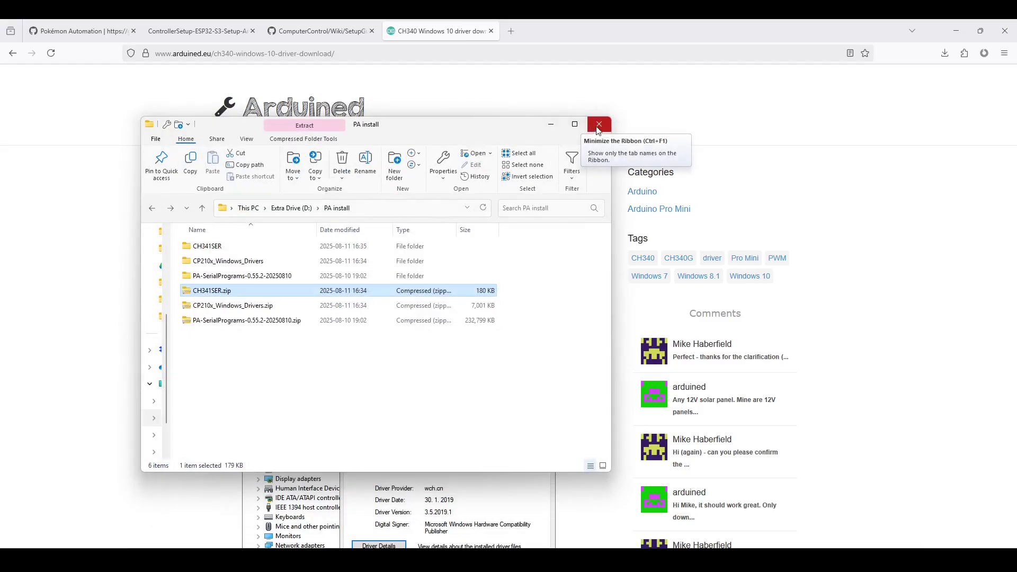
{"action": "left_click", "coordinate": [597, 126]}
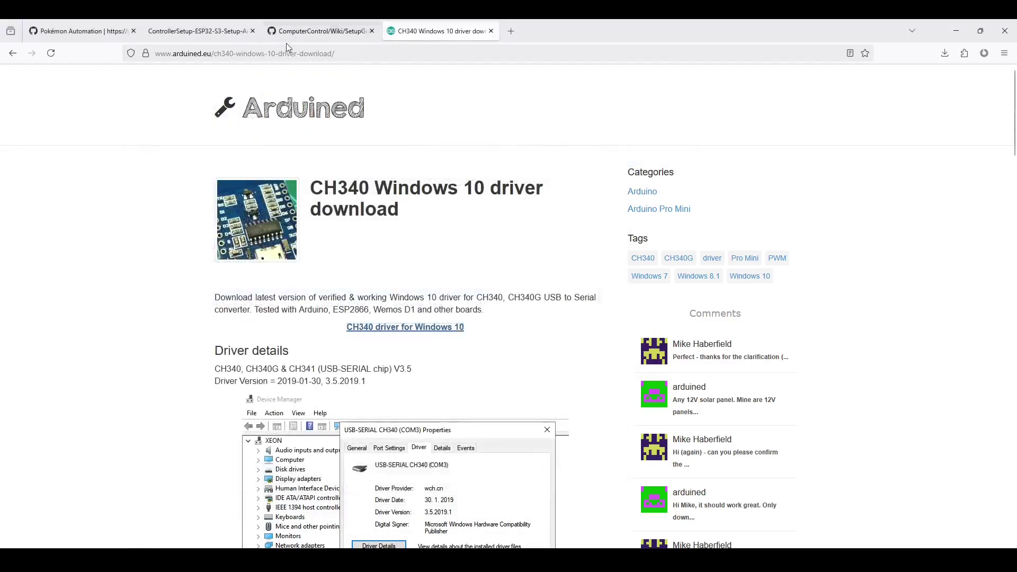
- Download flash_download_tool.zip from Step 2 of the ESP32-S3 guide into the PA install folder and extract it there
{"action": "mouse_move", "coordinate": [344, 41]}
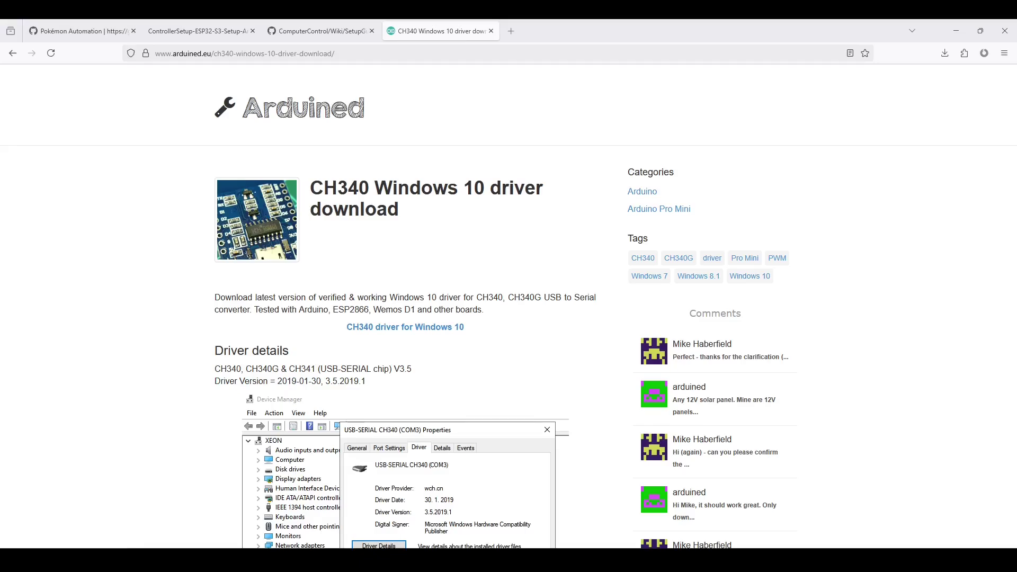
{"action": "left_click", "coordinate": [320, 31]}
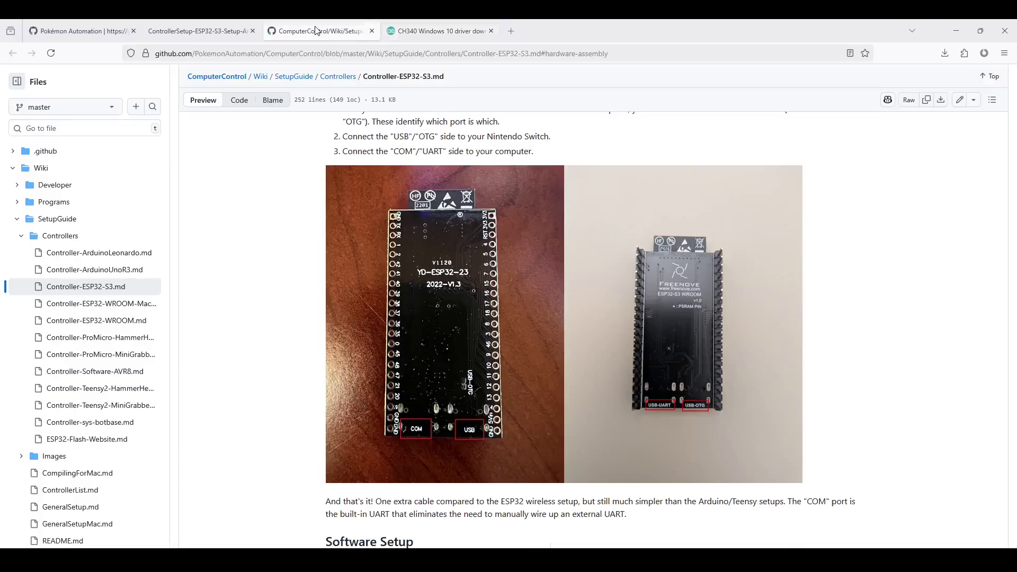
{"action": "scroll", "coordinate": [748, 424], "scroll_direction": "down", "scroll_amount": 4}
{"action": "scroll", "coordinate": [749, 424], "scroll_direction": "down", "scroll_amount": 8}
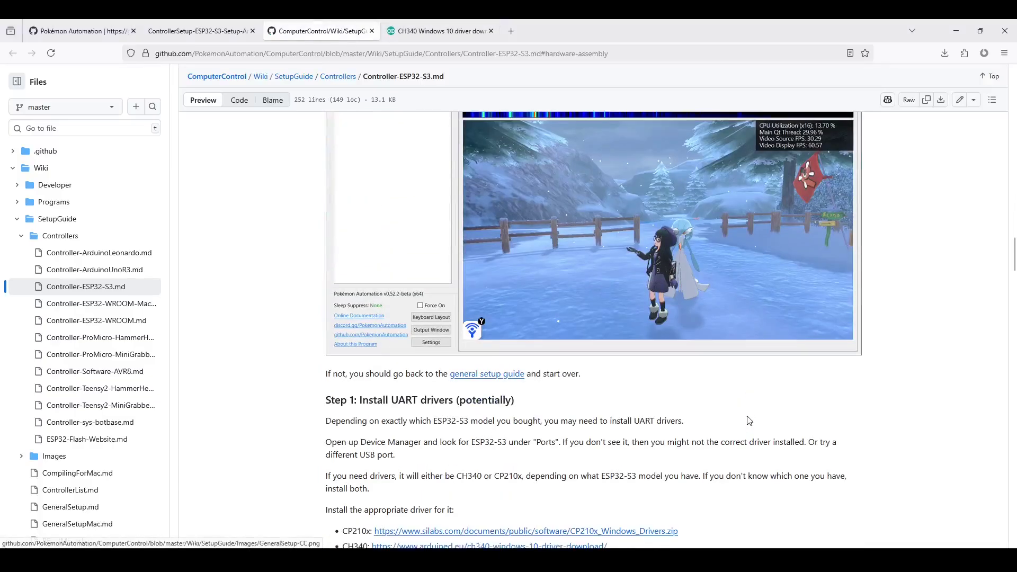
{"action": "scroll", "coordinate": [749, 420], "scroll_direction": "down", "scroll_amount": 5}
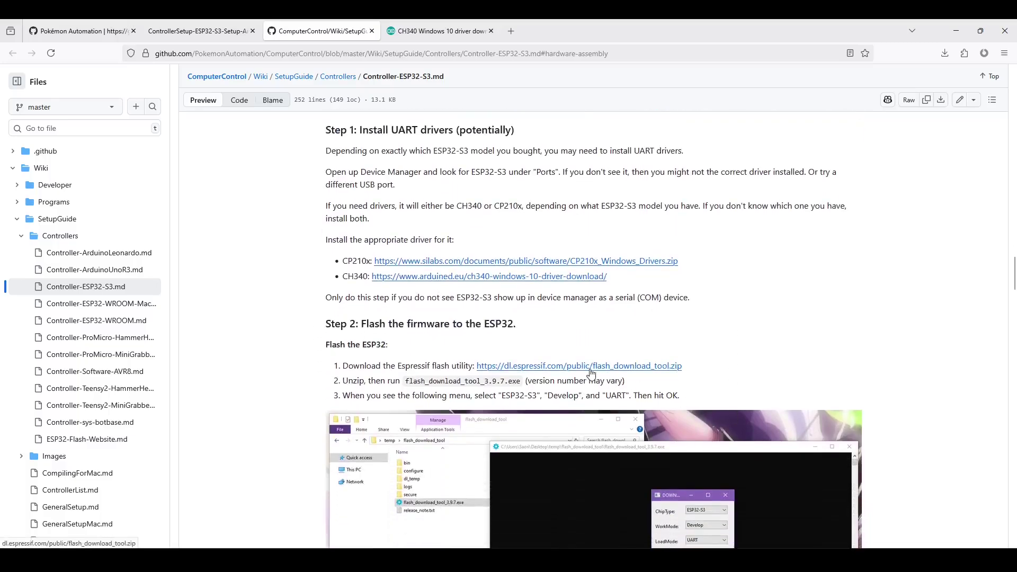
{"action": "left_click", "coordinate": [585, 369]}
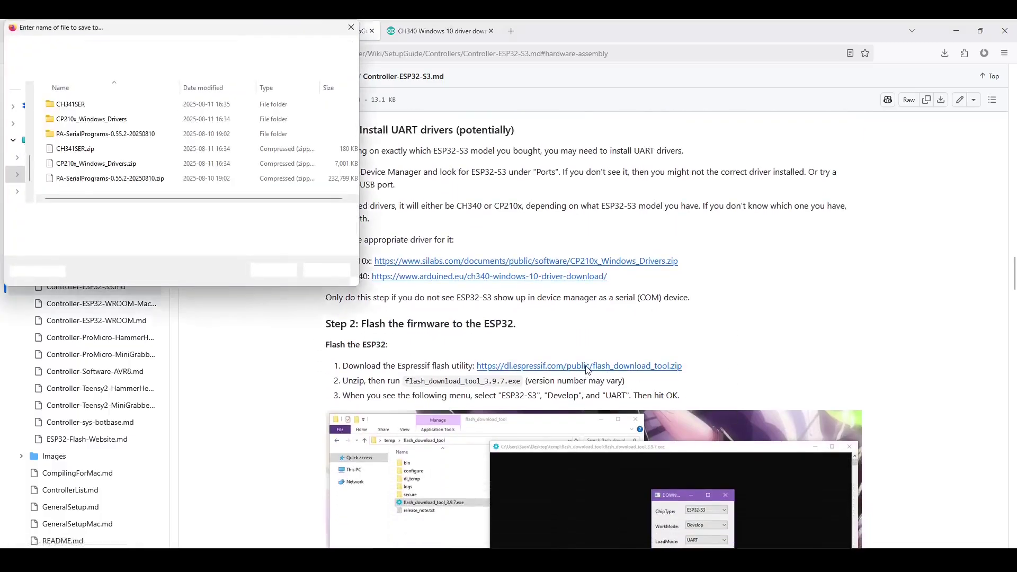
{"action": "left_click", "coordinate": [274, 268]}
{"action": "double_click", "coordinate": [267, 335]}
{"action": "right_click", "coordinate": [267, 336]}
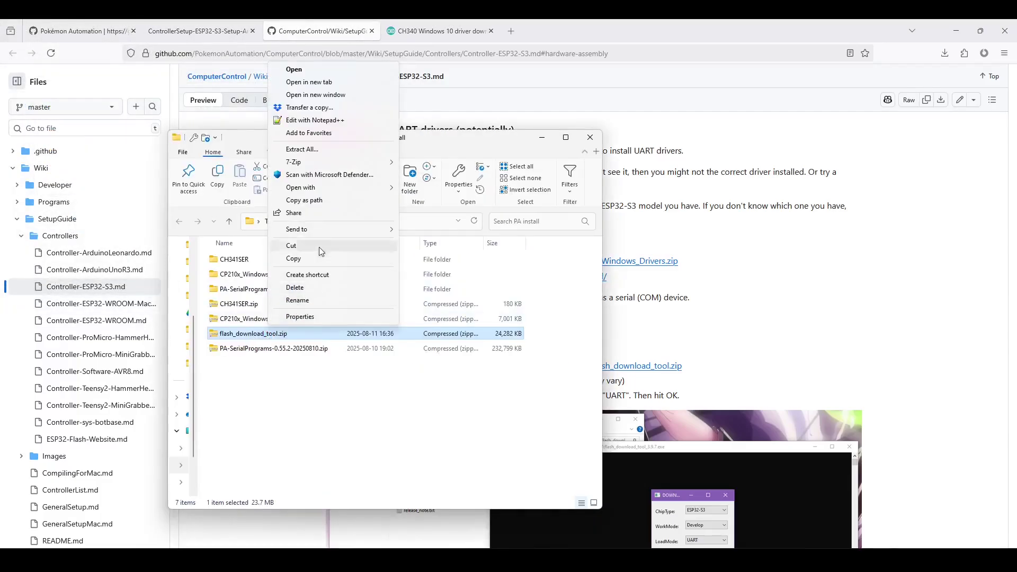
{"action": "left_click", "coordinate": [321, 150]}
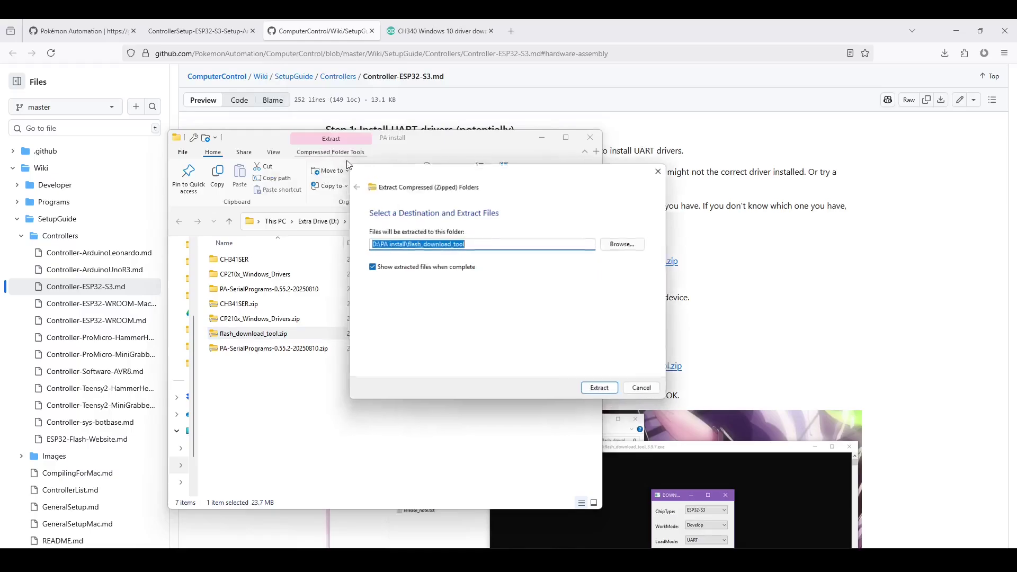
{"action": "left_click", "coordinate": [603, 391]}
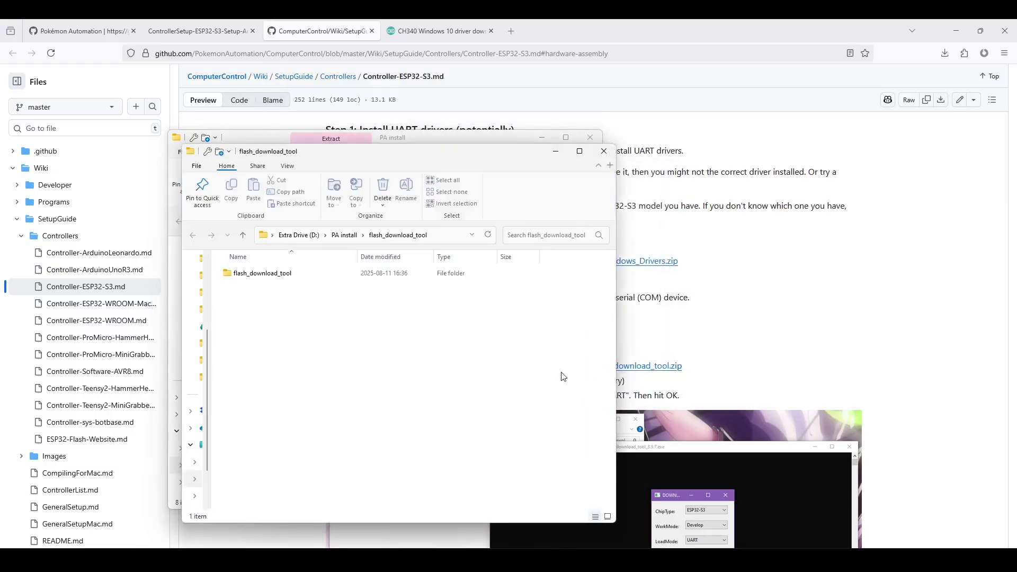
- Run flash_download_tool_3.9.9_R2.exe from the extracted inner folder, allowing it past the SmartScreen block
{"action": "double_click", "coordinate": [277, 277]}
{"action": "left_click", "coordinate": [253, 377]}
{"action": "double_click", "coordinate": [253, 377]}
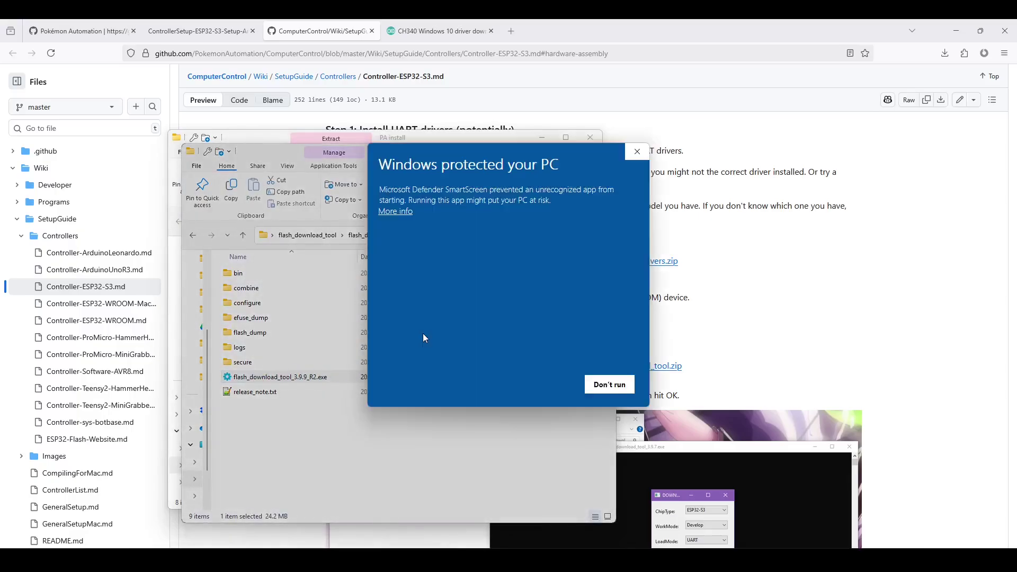
{"action": "left_click", "coordinate": [397, 211]}
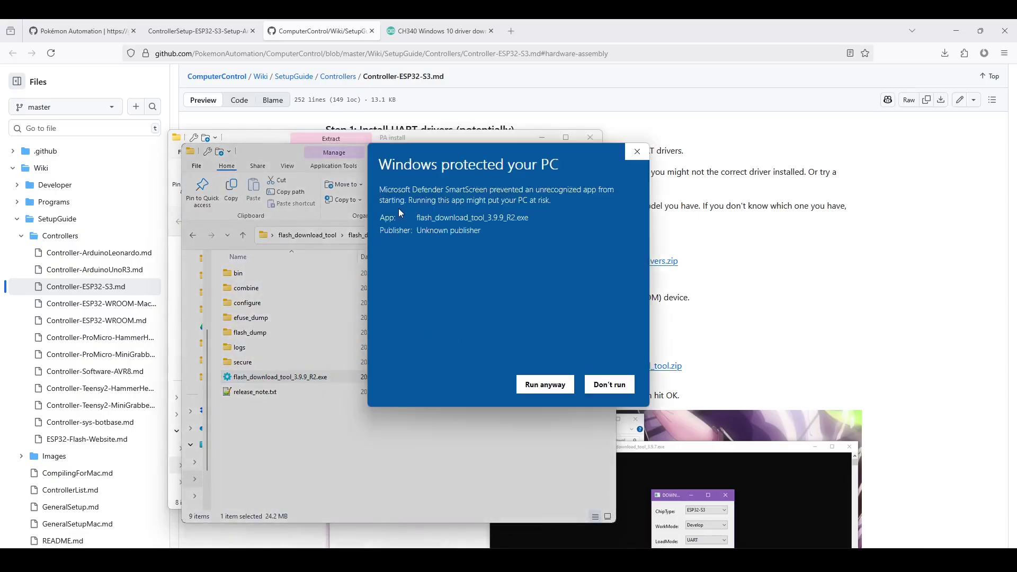
{"action": "left_click", "coordinate": [547, 385]}
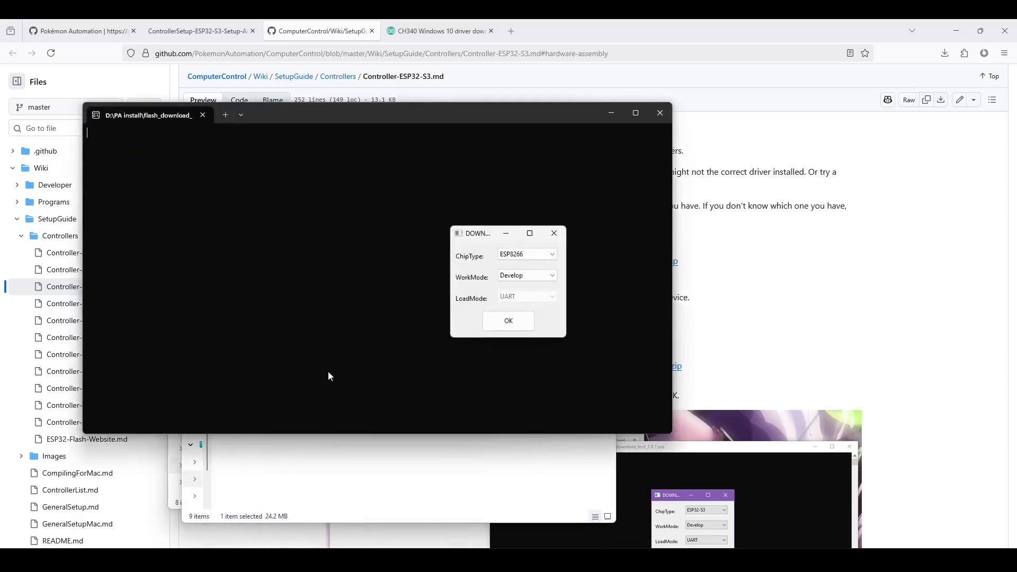
- Set the chip type to ESP32-S3 and open the flash tool in Develop work mode with UART load mode
{"action": "left_click", "coordinate": [535, 254]}
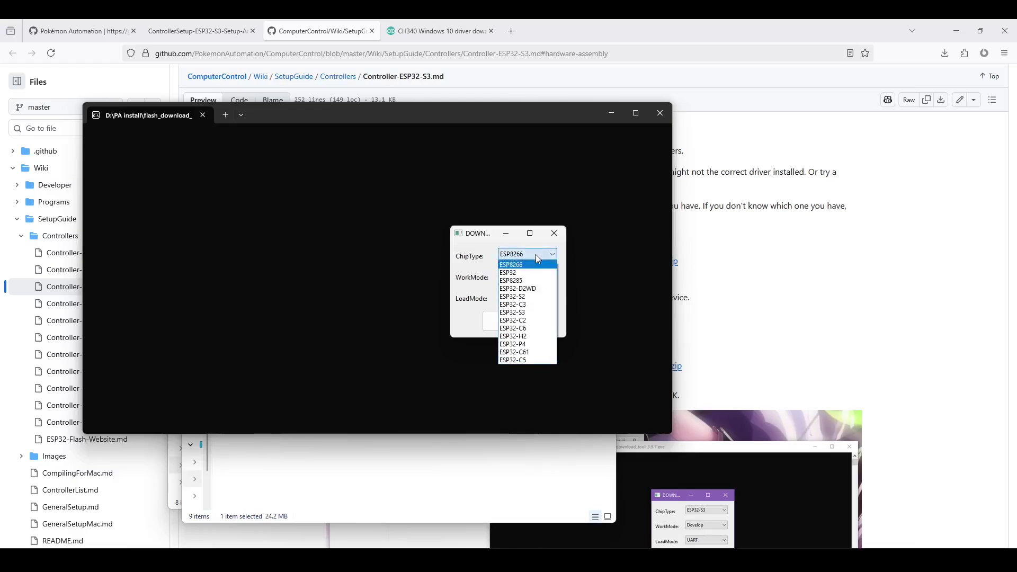
{"action": "left_click", "coordinate": [530, 313]}
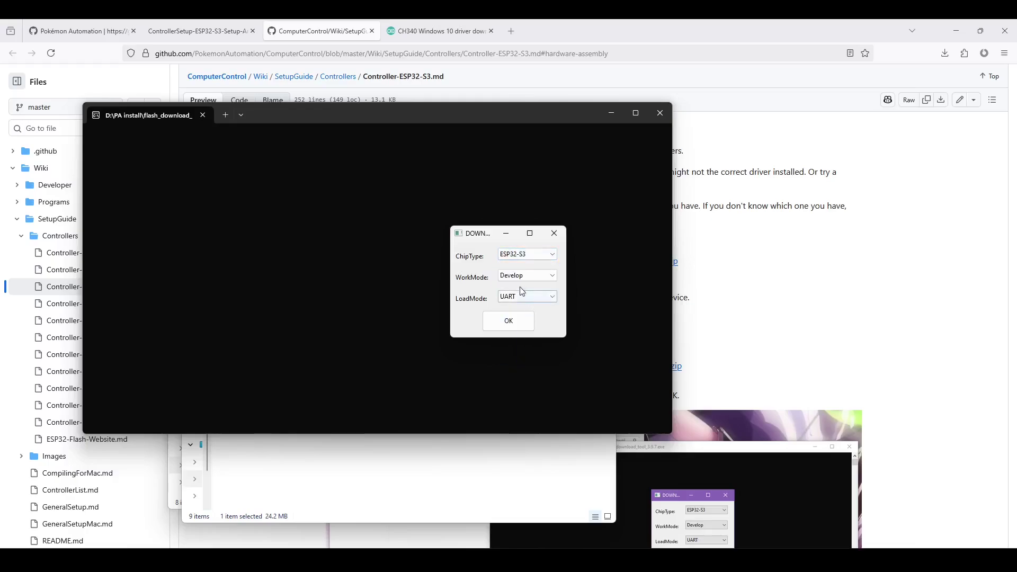
{"action": "left_click", "coordinate": [511, 324]}
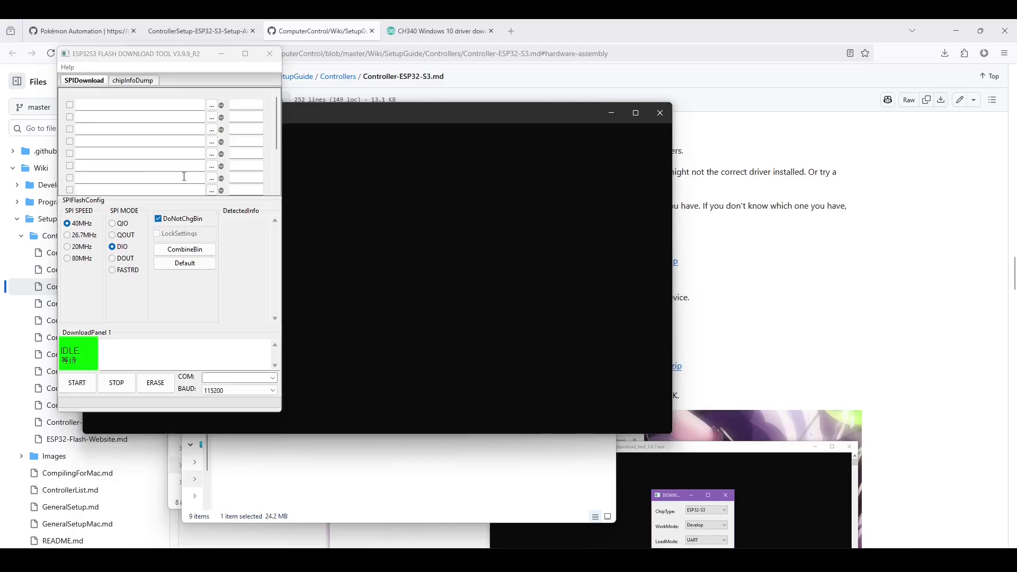
- Enable the first download row, load PABotBase-ESP32-S3-2025073104.bin from the inner PA-SerialPrograms-0.55.2-20250810 folder, and set its address to 0
{"action": "left_click", "coordinate": [70, 105]}
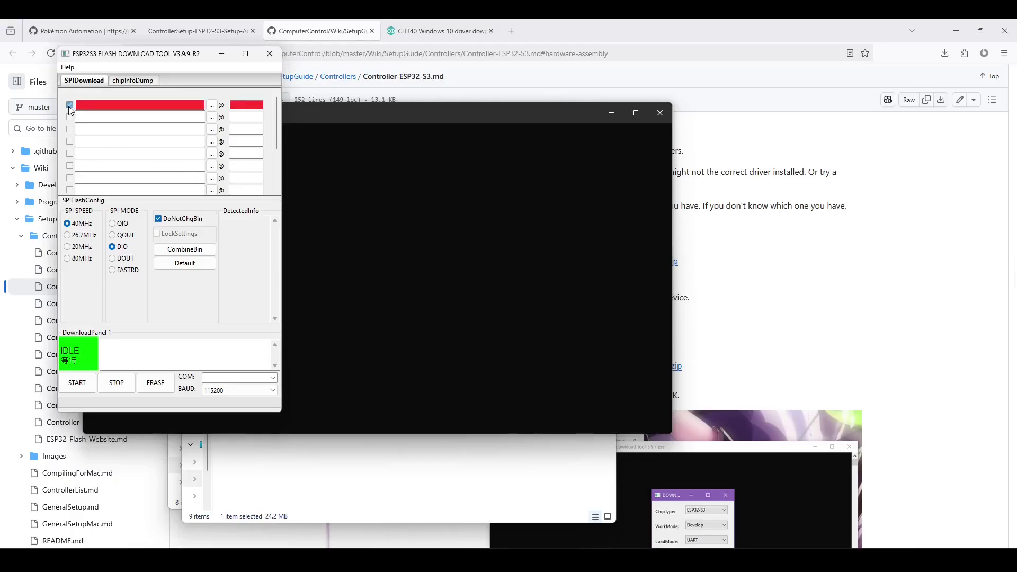
{"action": "left_click", "coordinate": [212, 106]}
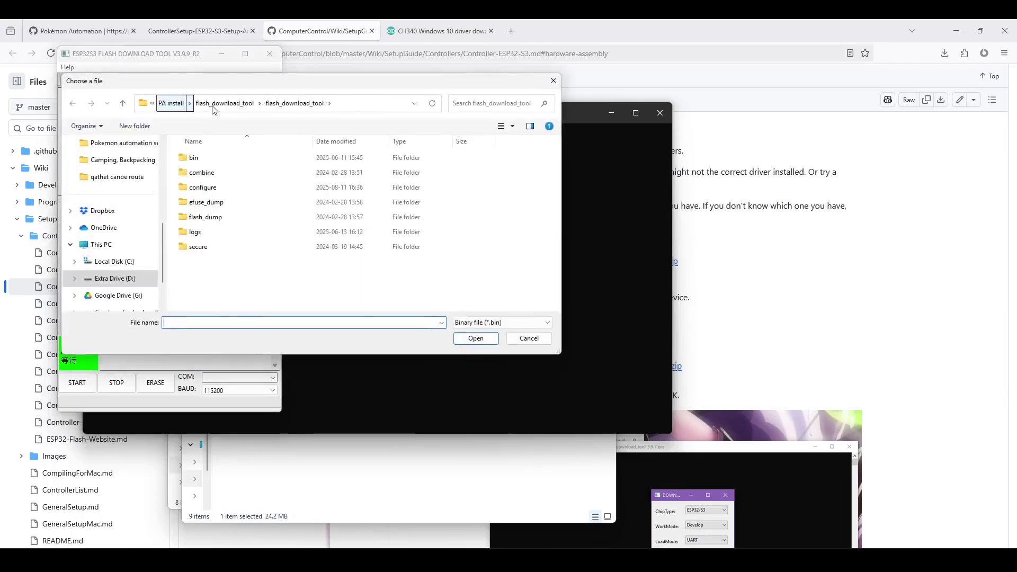
{"action": "left_click", "coordinate": [171, 103]}
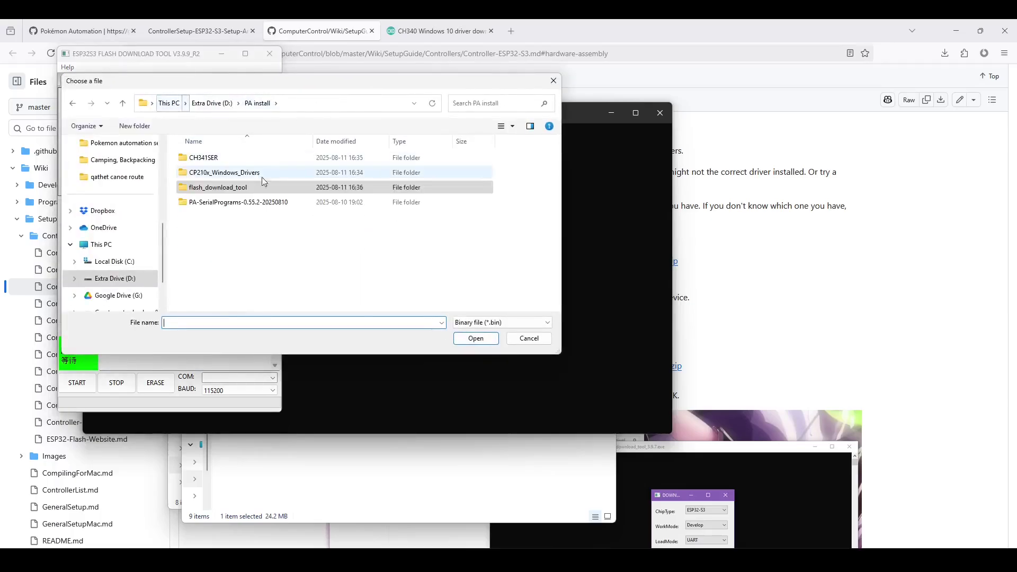
{"action": "double_click", "coordinate": [237, 204]}
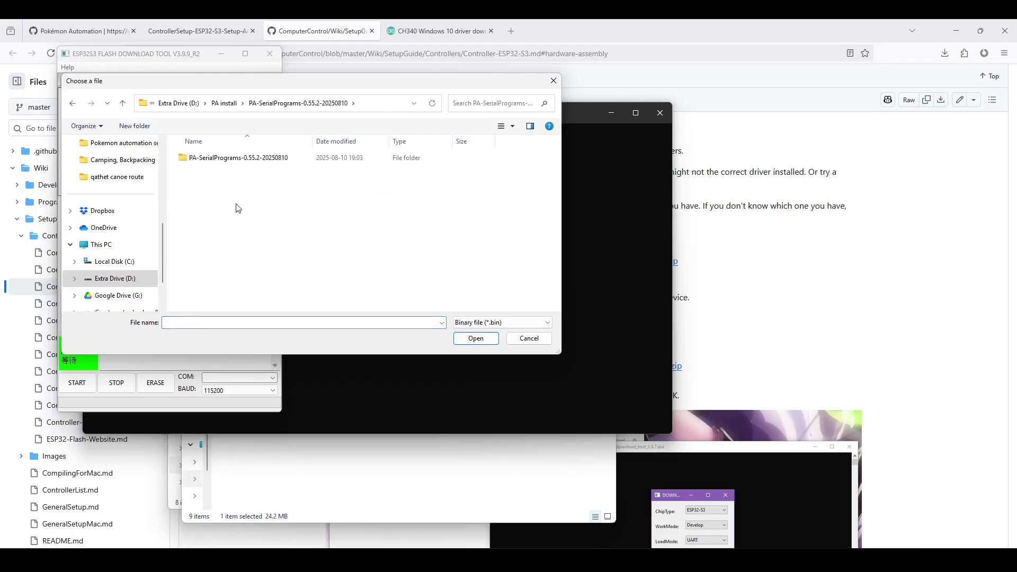
{"action": "double_click", "coordinate": [238, 158]}
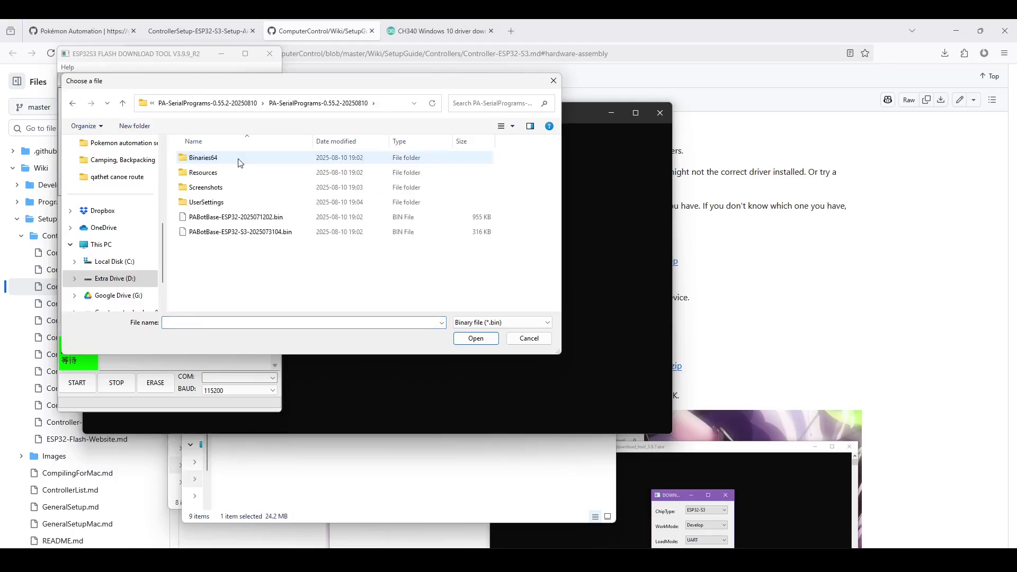
{"action": "left_click", "coordinate": [258, 235]}
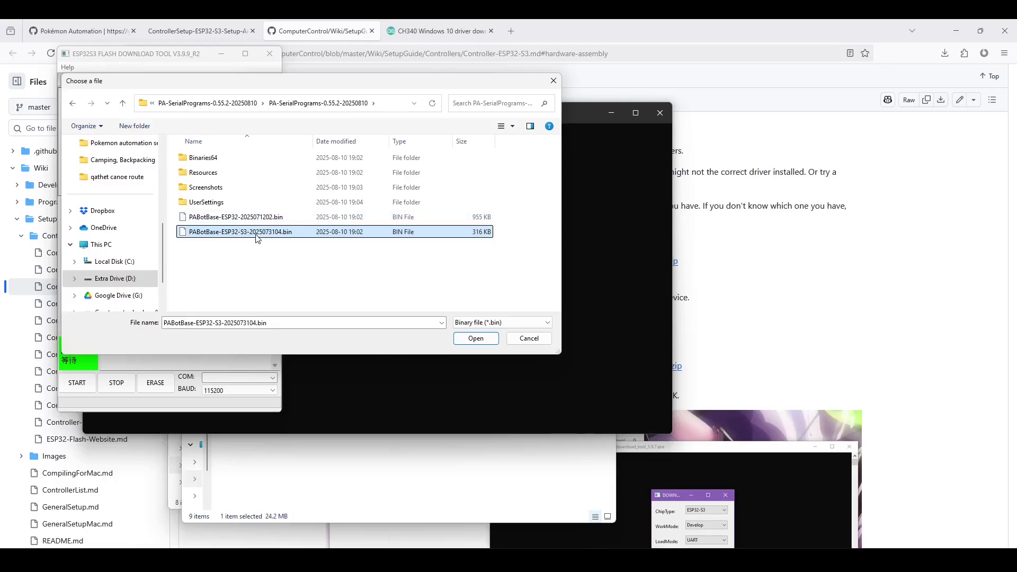
{"action": "left_click", "coordinate": [475, 338]}
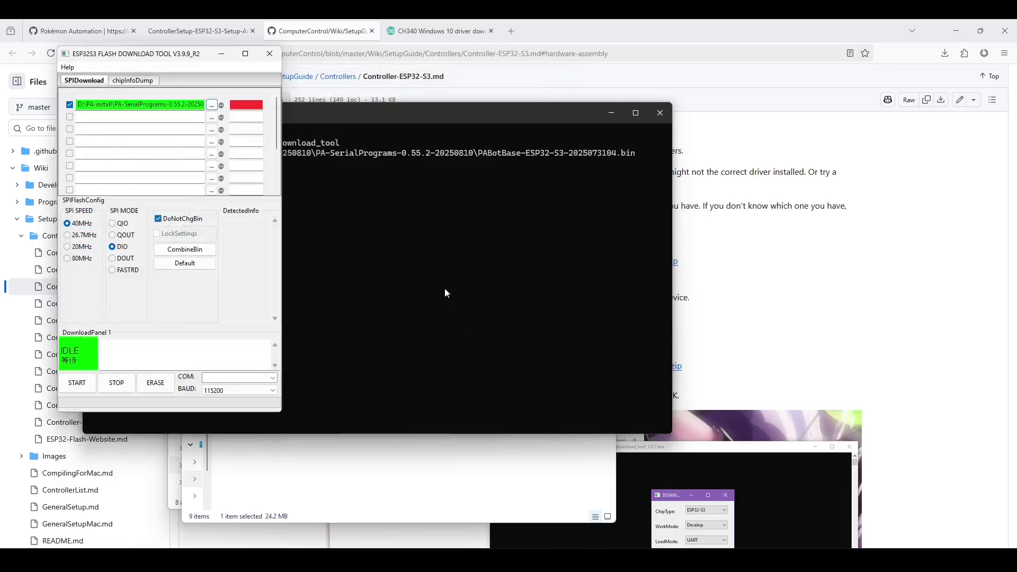
{"action": "left_click", "coordinate": [253, 104]}
{"action": "type", "text": "0"}
{"action": "key", "text": "Tab"}
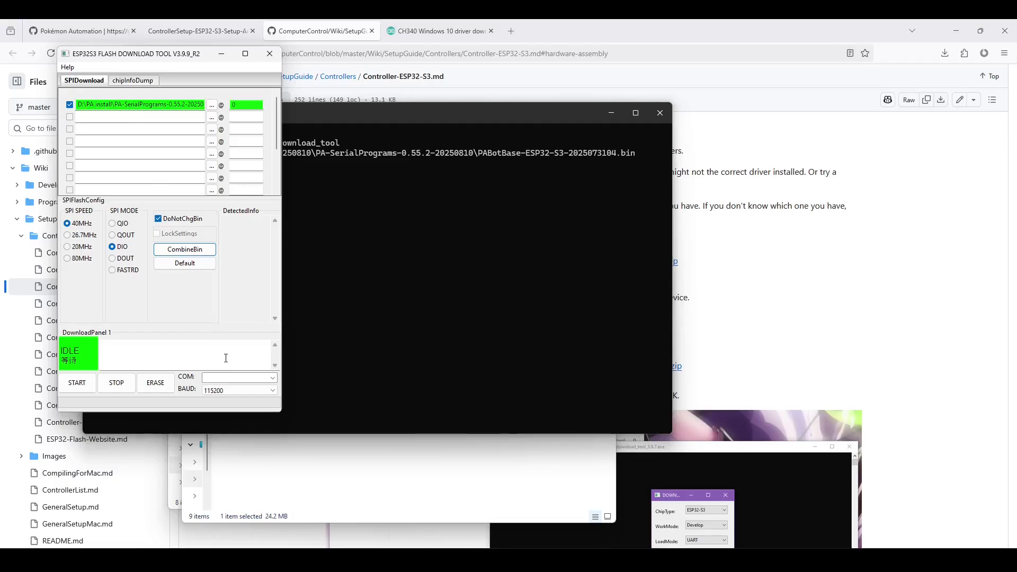
- Set the flash tool's COM port to COM3 and check the board's port number in Device Manager
{"action": "left_click", "coordinate": [273, 377]}
{"action": "left_click", "coordinate": [239, 388]}
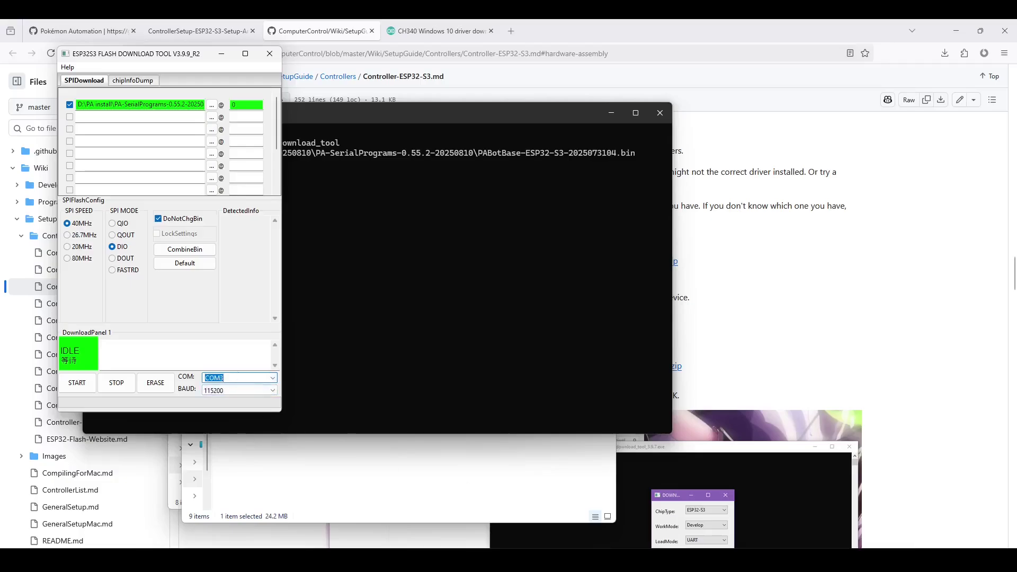
{"action": "scroll", "coordinate": [292, 296], "scroll_direction": "down", "scroll_amount": 1}
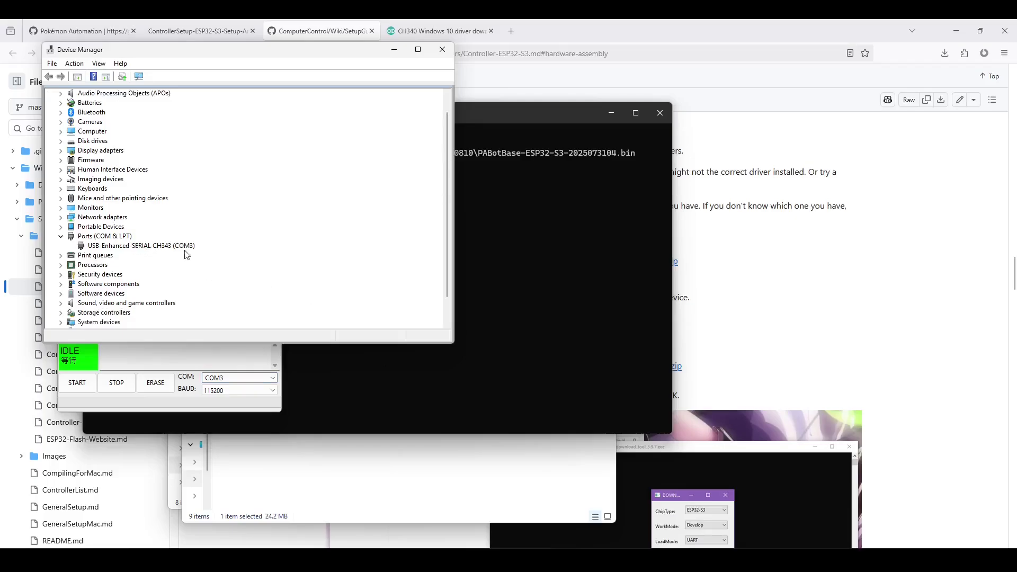
- Set the flash tool's baud rate to 460800, flash the firmware to the ESP32-S3 and bring its console log into view
{"action": "left_click", "coordinate": [194, 367]}
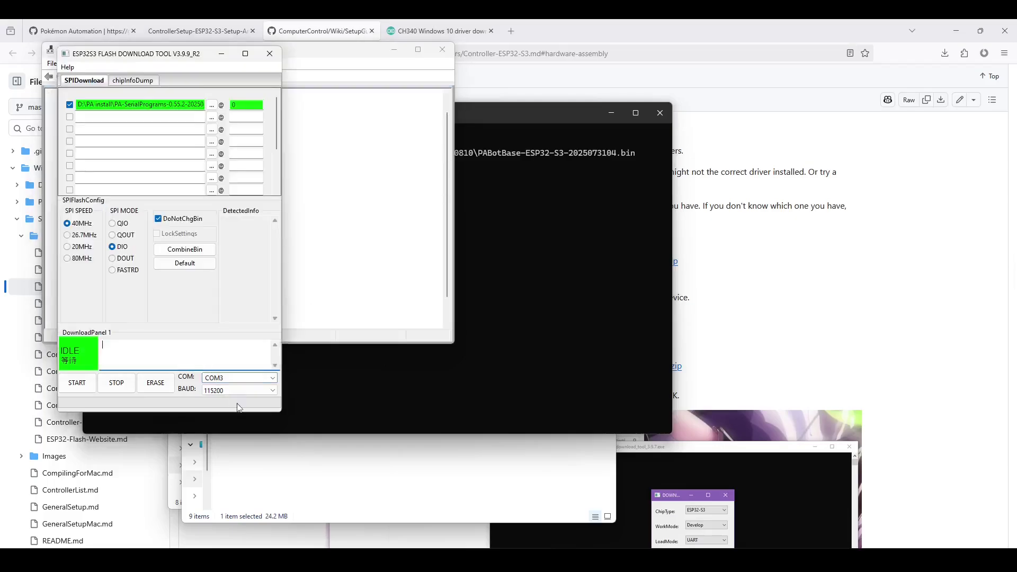
{"action": "left_click", "coordinate": [272, 392]}
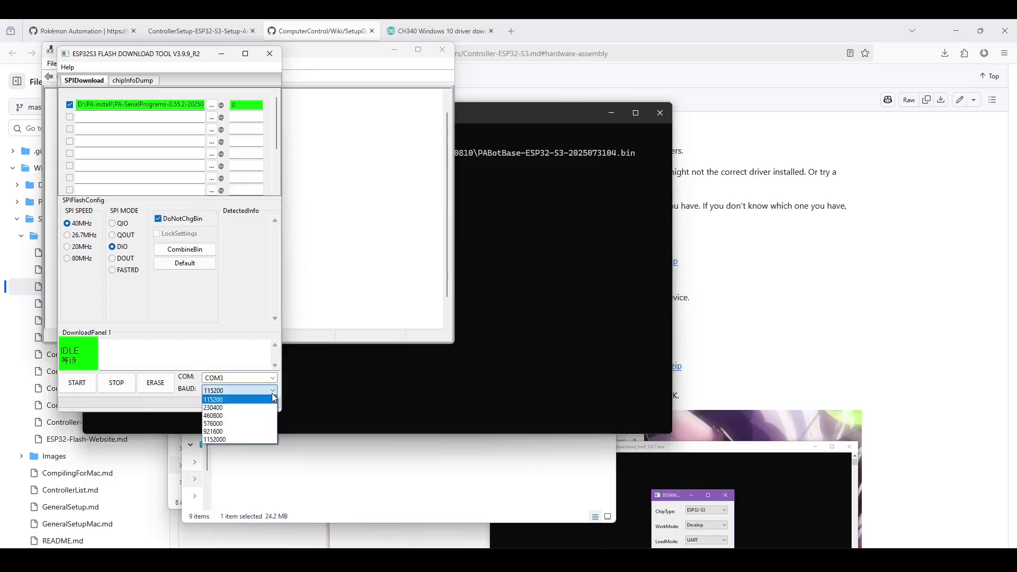
{"action": "left_click", "coordinate": [232, 415]}
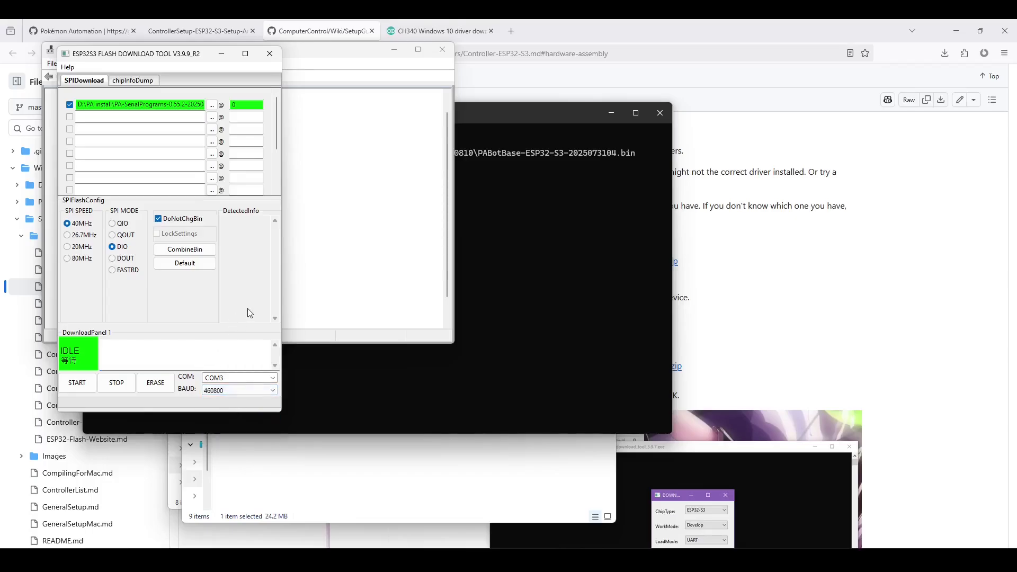
{"action": "left_click", "coordinate": [80, 386]}
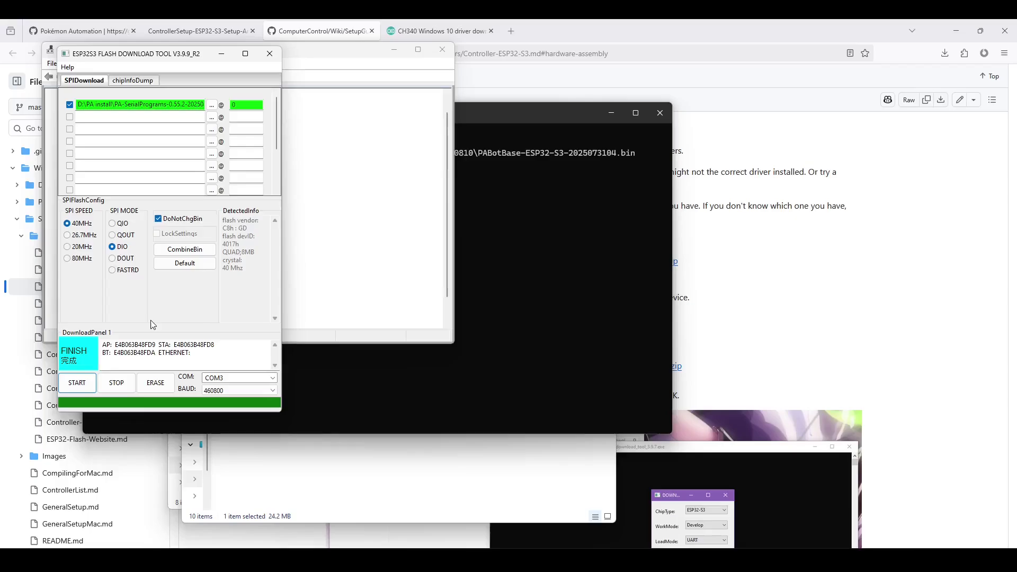
{"action": "left_click", "coordinate": [535, 277]}
{"action": "left_click_drag", "start_coordinate": [519, 120], "coordinate": [664, 119]}
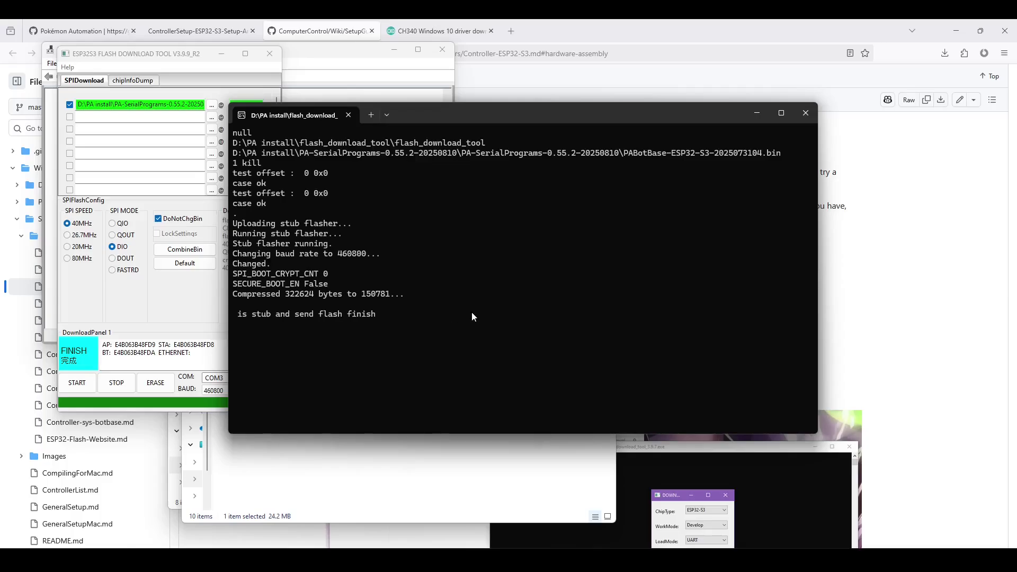
- Go back to the ESP32-S3 setup guide and review the Troubleshooting solutions for flashing that gets stuck
{"action": "left_click", "coordinate": [887, 325]}
{"action": "scroll", "coordinate": [872, 364], "scroll_direction": "down", "scroll_amount": 10}
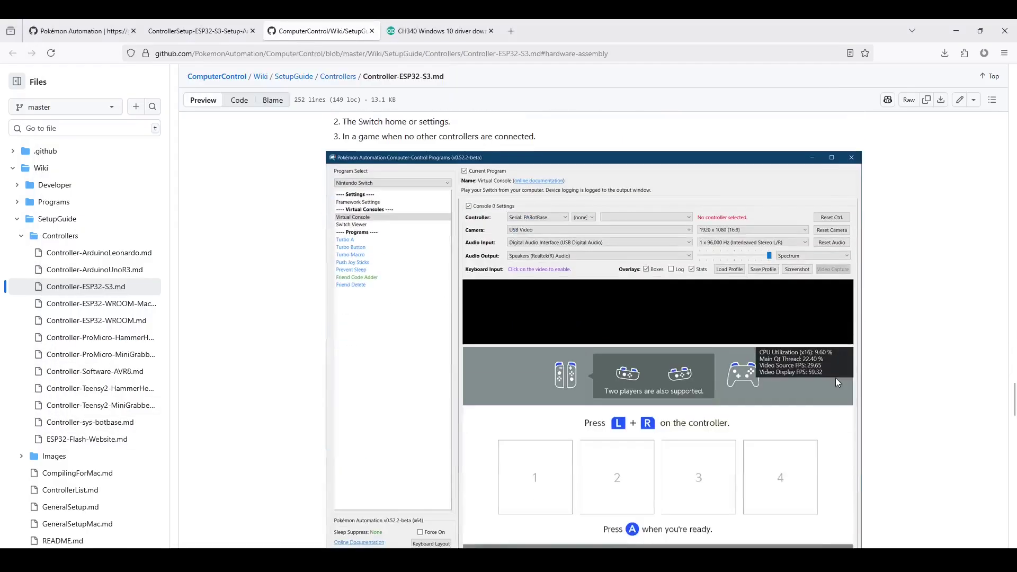
{"action": "scroll", "coordinate": [836, 383], "scroll_direction": "down", "scroll_amount": 10}
{"action": "scroll", "coordinate": [830, 381], "scroll_direction": "up", "scroll_amount": 6}
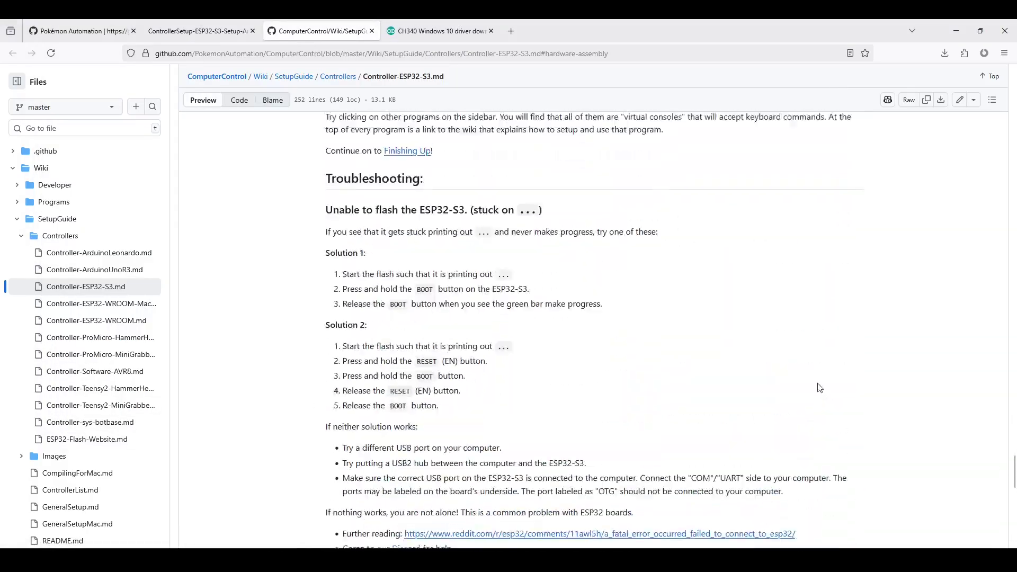
{"action": "scroll", "coordinate": [819, 388], "scroll_direction": "up", "scroll_amount": 2}
{"action": "scroll", "coordinate": [661, 393], "scroll_direction": "down", "scroll_amount": 3}
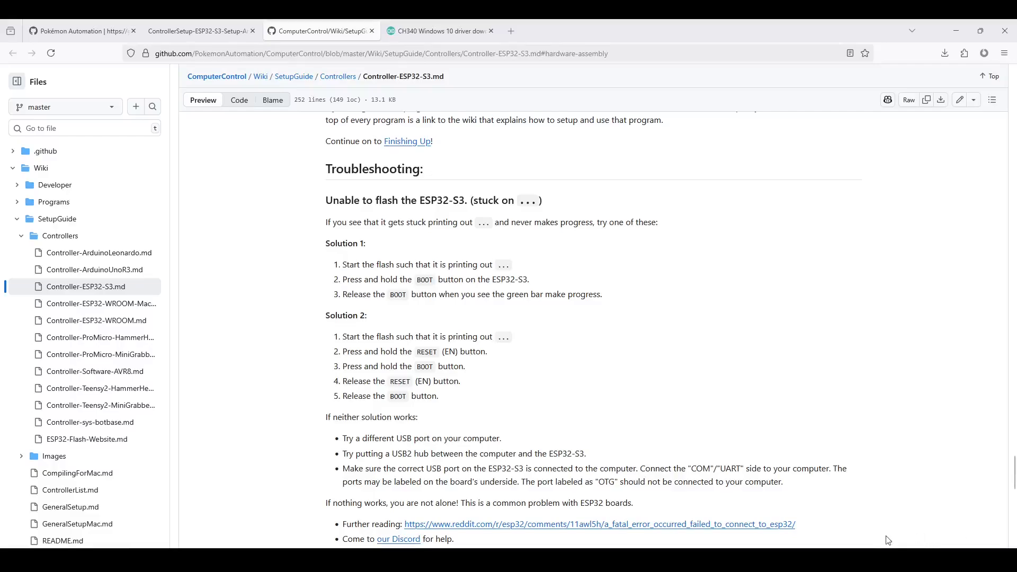
- Switch to Pokémon Automation Computer-Control Programs and set the Virtual Console's serial PABotBase controller port to COM3
{"action": "key", "text": "alt+Tab"}
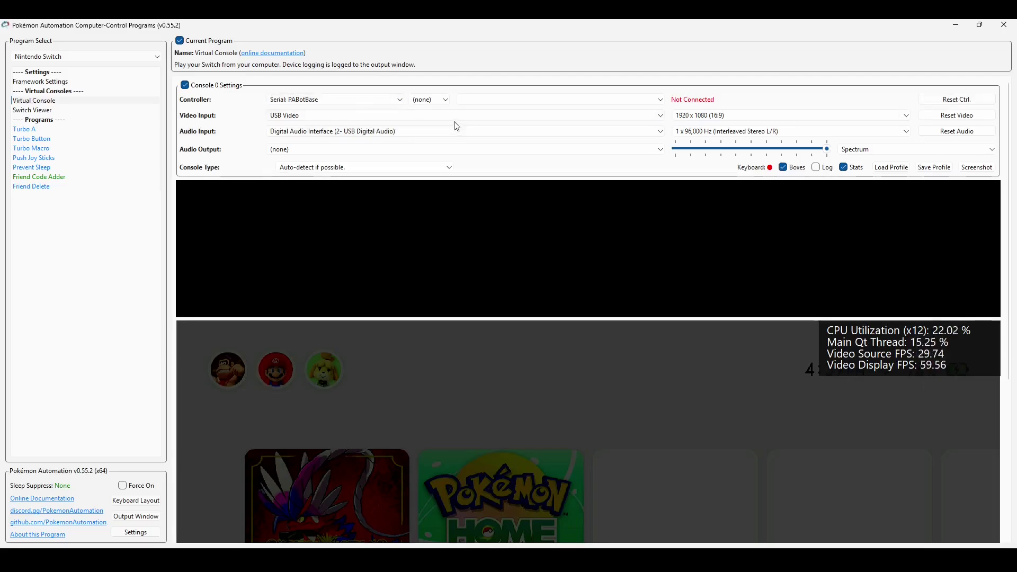
{"action": "left_click", "coordinate": [444, 101]}
{"action": "left_click", "coordinate": [432, 120]}
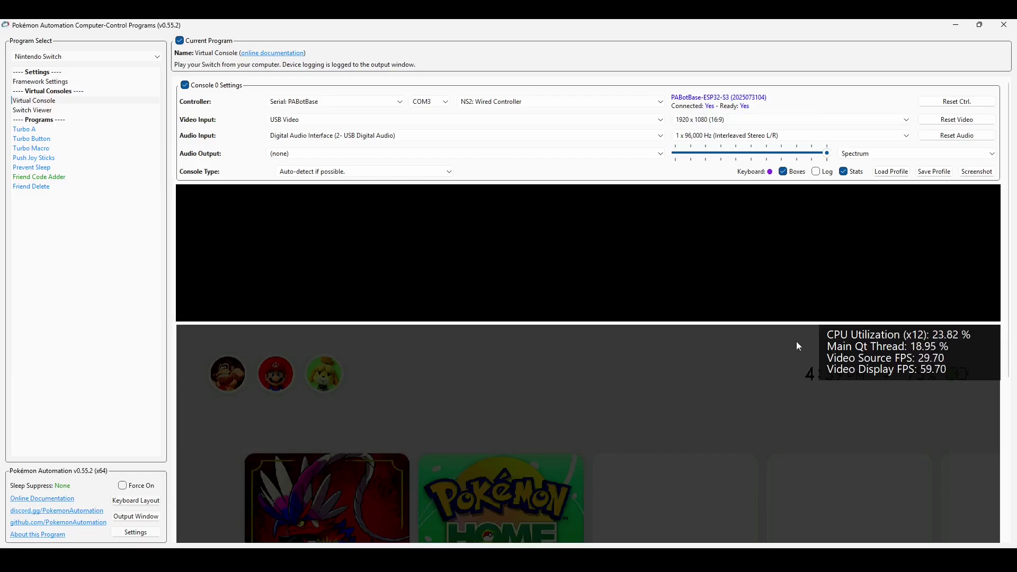
- Test keyboard control of the Switch by moving the home menu selection back and forth between Pokémon Scarlet and Pokémon HOME
{"action": "scroll", "coordinate": [763, 331], "scroll_direction": "down", "scroll_amount": 4}
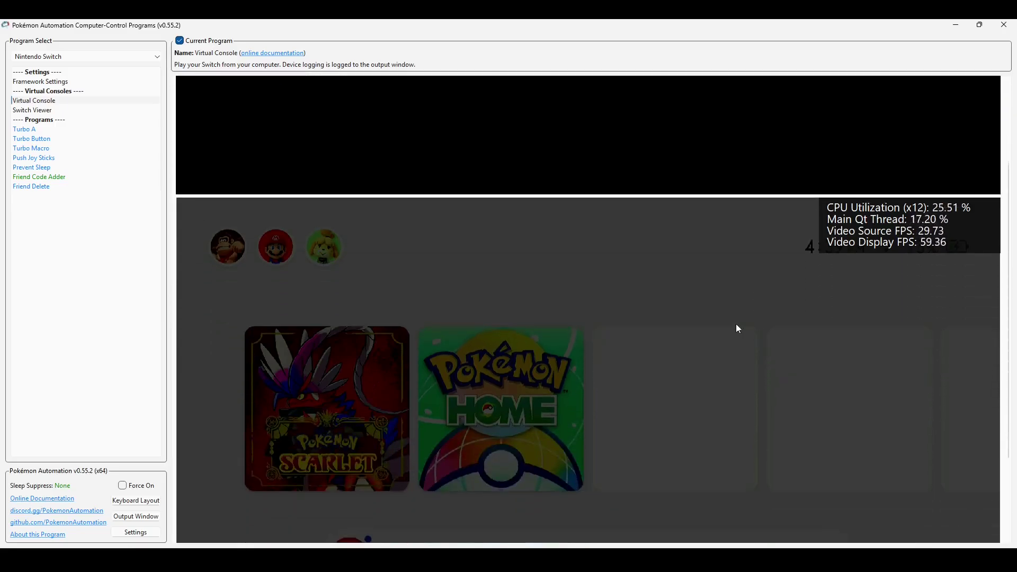
{"action": "scroll", "coordinate": [710, 323], "scroll_direction": "up", "scroll_amount": 1}
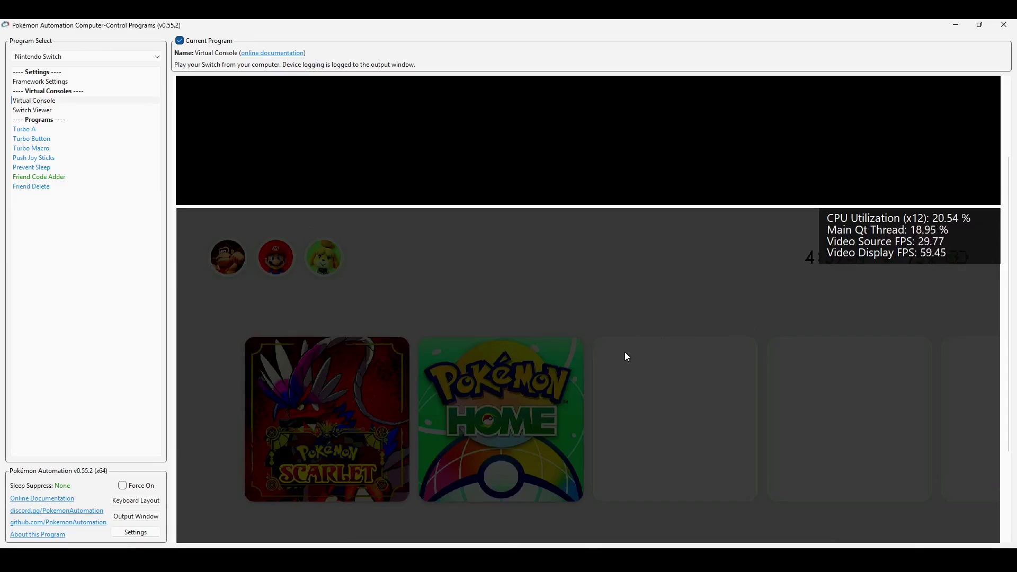
{"action": "key", "text": "Right"}
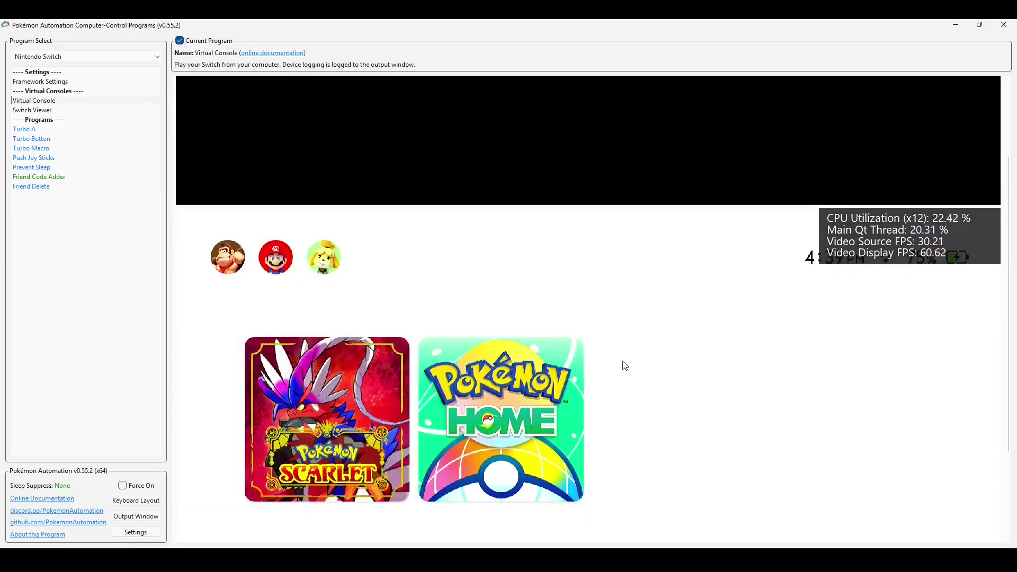
{"action": "key", "text": "Right"}
{"action": "key", "text": "Left"}
{"action": "key", "text": "Right"}
{"action": "key", "text": "Left"}
{"action": "key", "text": "Right"}
{"action": "key", "text": "Left"}
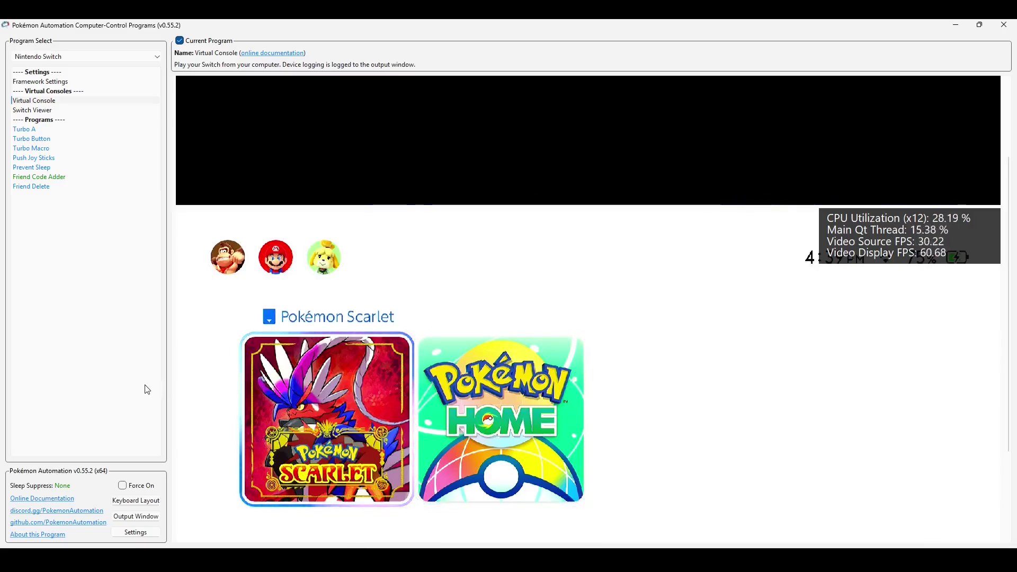
- Review the keyboard layout diagram and the Keyboard to Controller Mappings table in the Framework Settings
{"action": "left_click", "coordinate": [151, 509]}
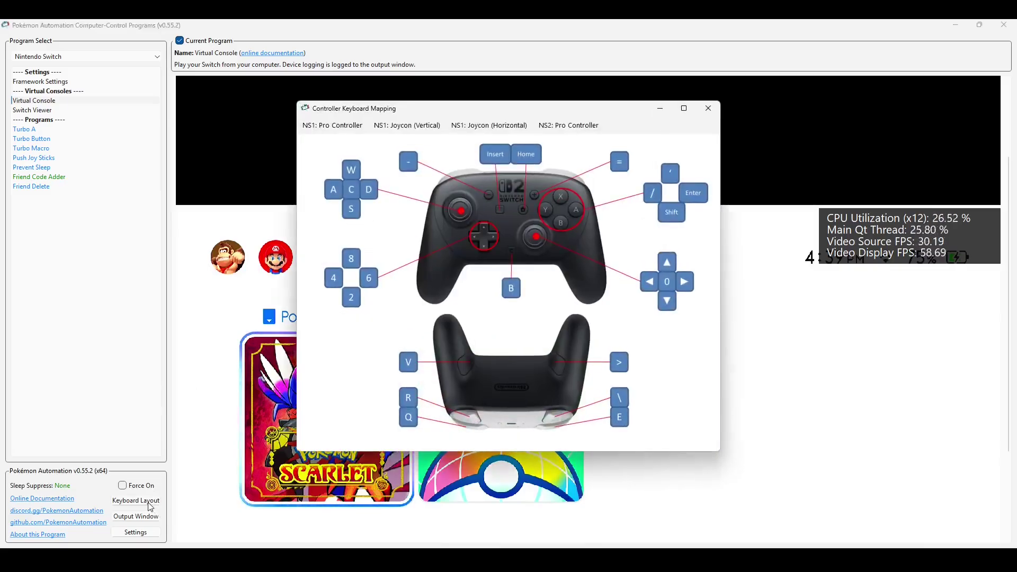
{"action": "left_click", "coordinate": [709, 109]}
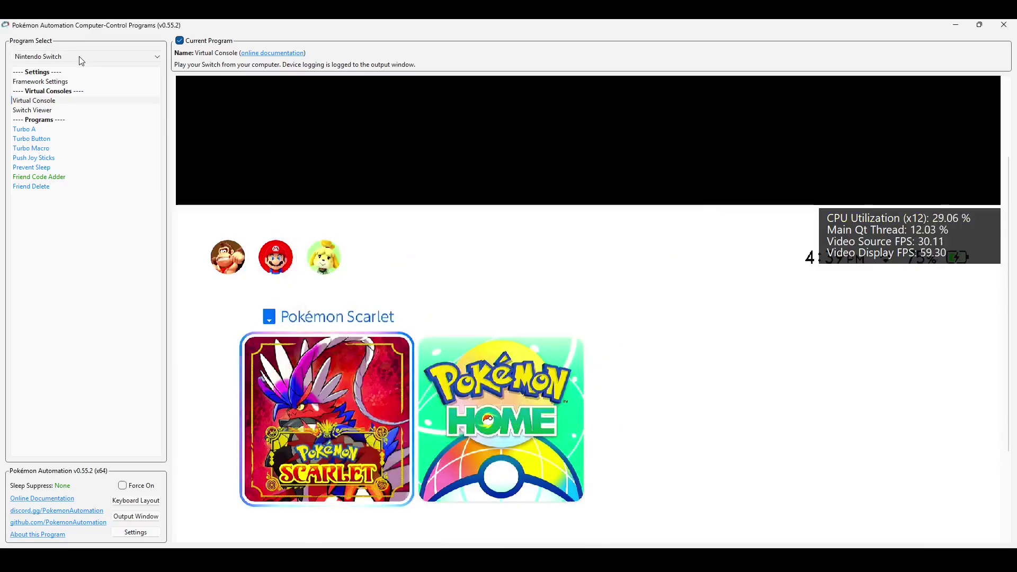
{"action": "left_click", "coordinate": [65, 84]}
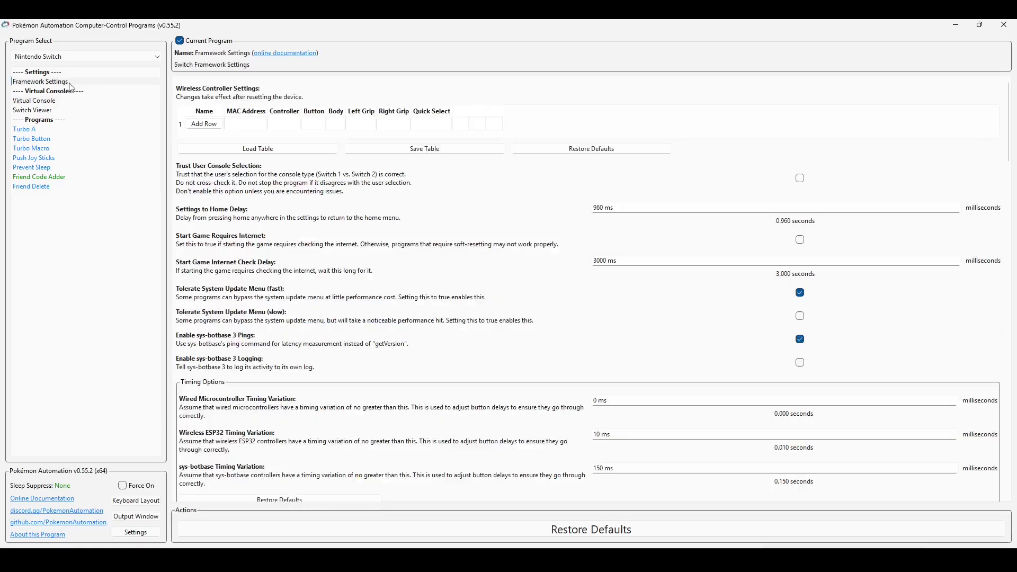
{"action": "scroll", "coordinate": [451, 212], "scroll_direction": "down", "scroll_amount": 7}
{"action": "scroll", "coordinate": [479, 316], "scroll_direction": "down", "scroll_amount": 4}
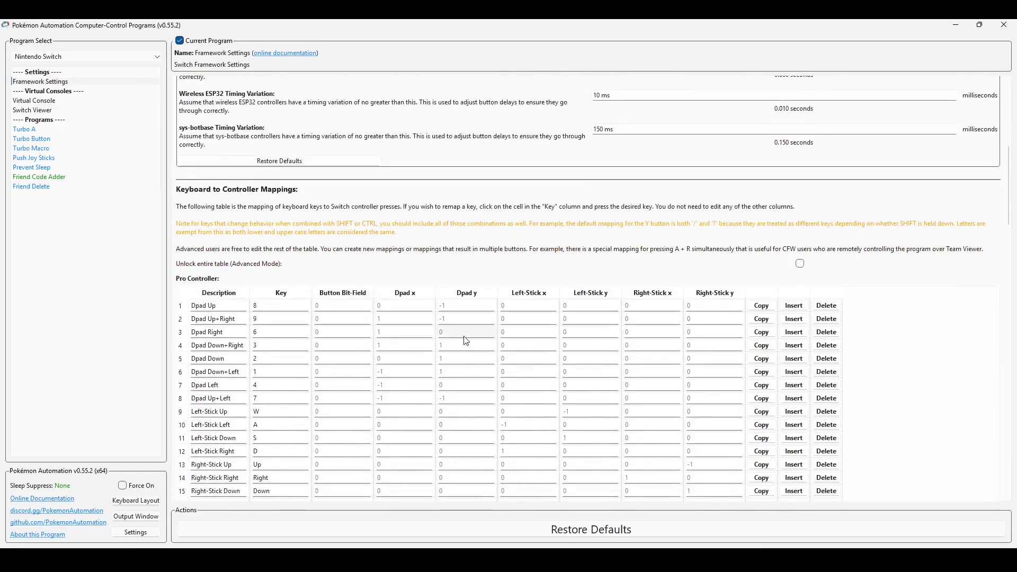
{"action": "scroll", "coordinate": [430, 406], "scroll_direction": "down", "scroll_amount": 1}
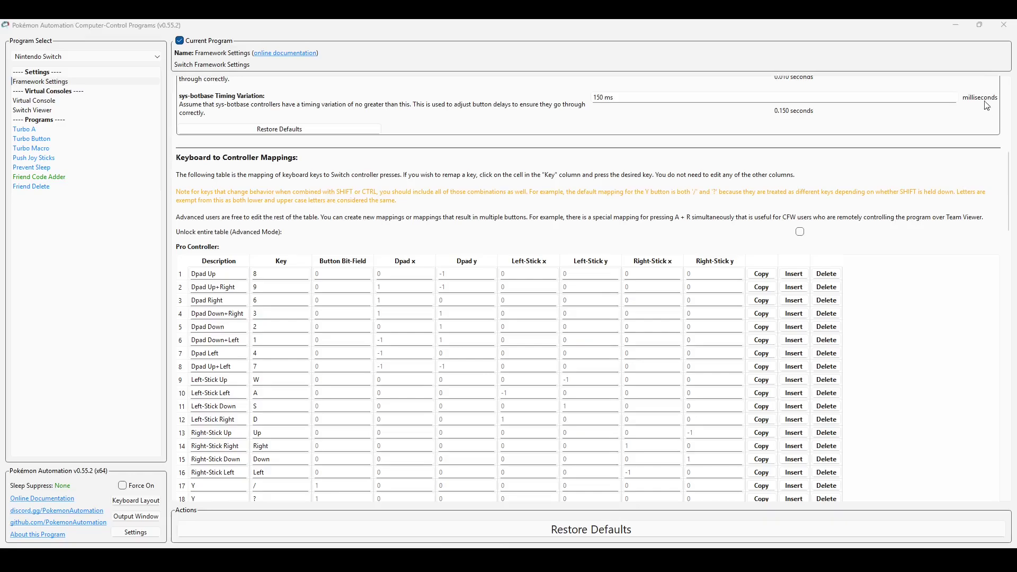
- Return to the setup guide and read the remaining Troubleshooting entries on missing log output and a missing green progress bar
{"action": "left_click", "coordinate": [956, 25]}
{"action": "scroll", "coordinate": [665, 309], "scroll_direction": "down", "scroll_amount": 1}
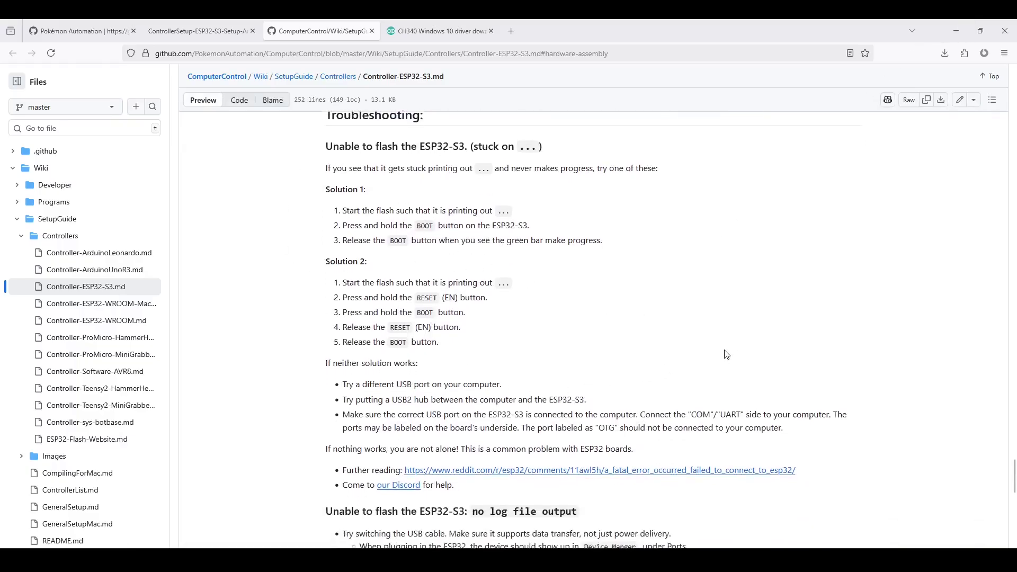
{"action": "scroll", "coordinate": [736, 345], "scroll_direction": "down", "scroll_amount": 1}
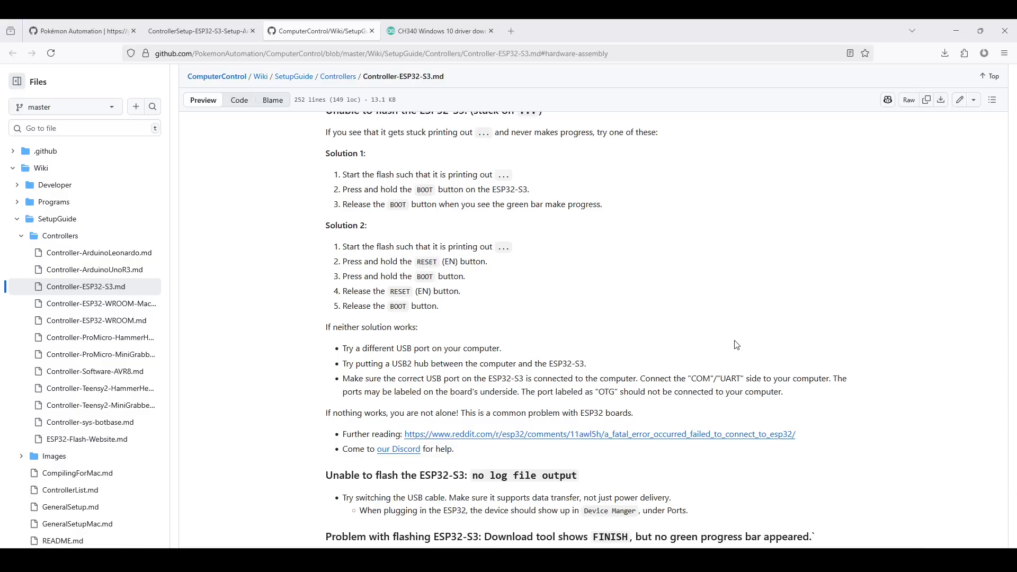
{"action": "scroll", "coordinate": [811, 351], "scroll_direction": "down", "scroll_amount": 1}
{"action": "scroll", "coordinate": [811, 351], "scroll_direction": "down", "scroll_amount": 3}
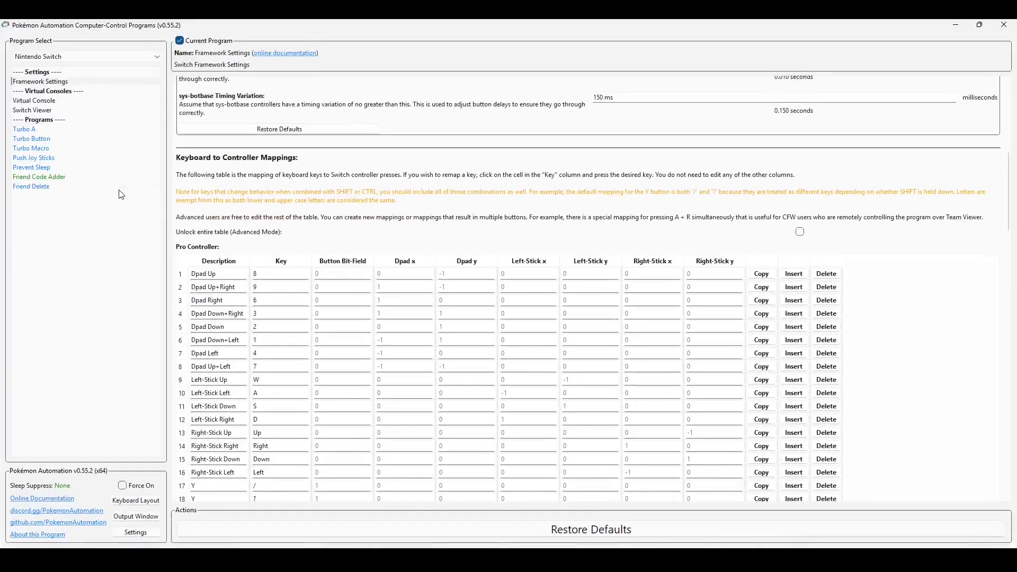
- Choose the Pokémon Scarlet and Violet program category and open the Item Printer RNG program
{"action": "left_click", "coordinate": [94, 57]}
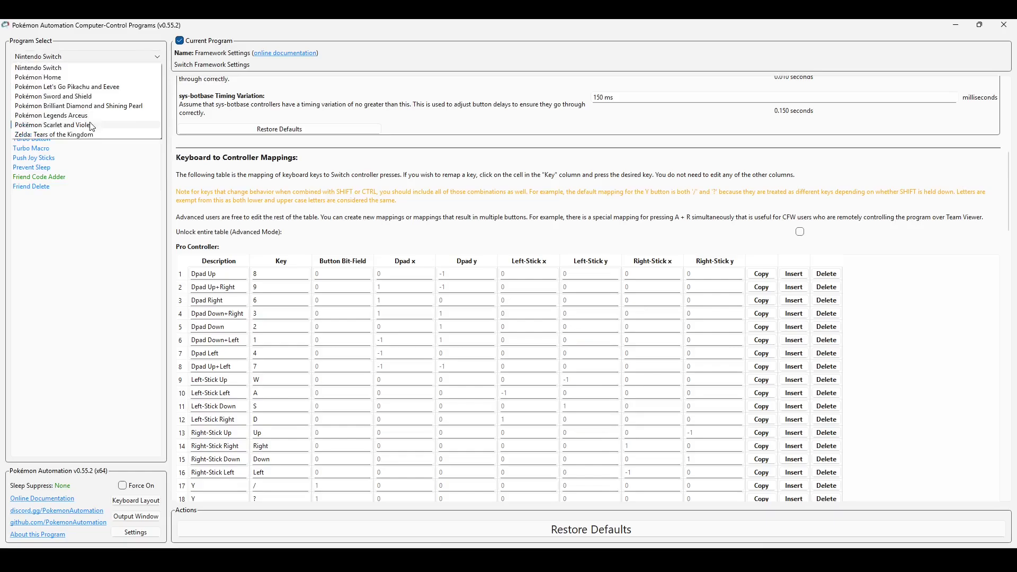
{"action": "left_click", "coordinate": [92, 112]}
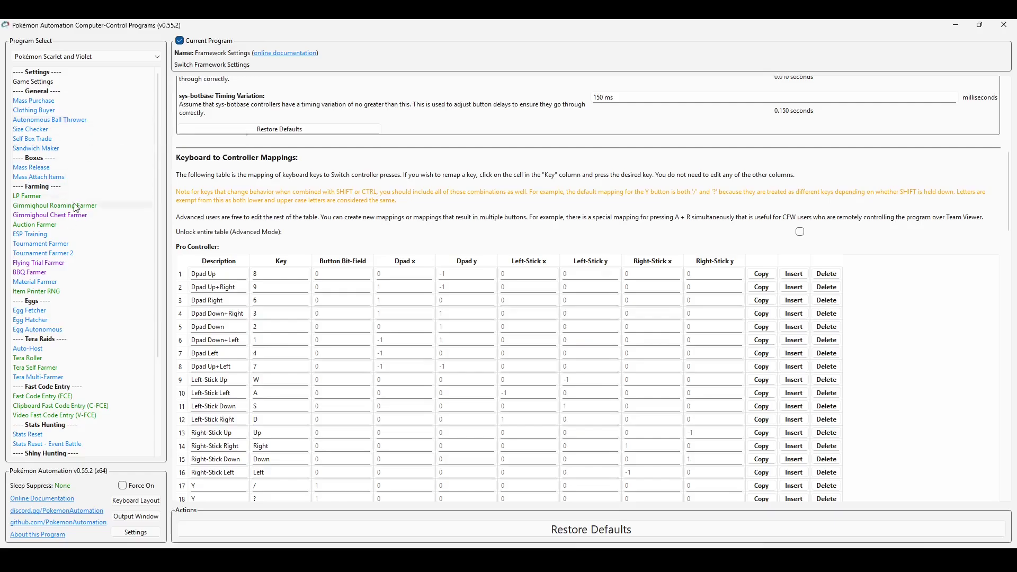
{"action": "left_click", "coordinate": [45, 293]}
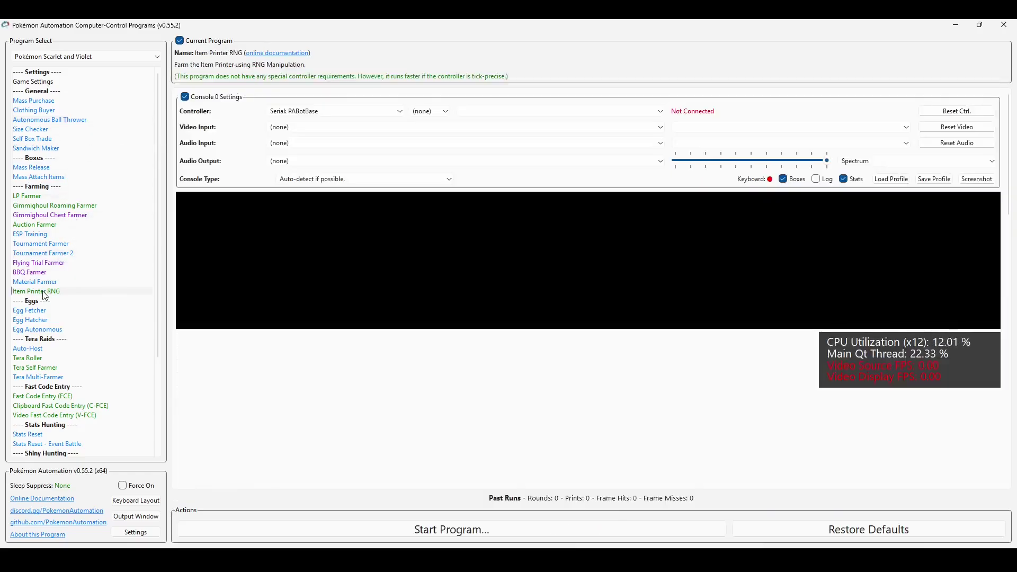